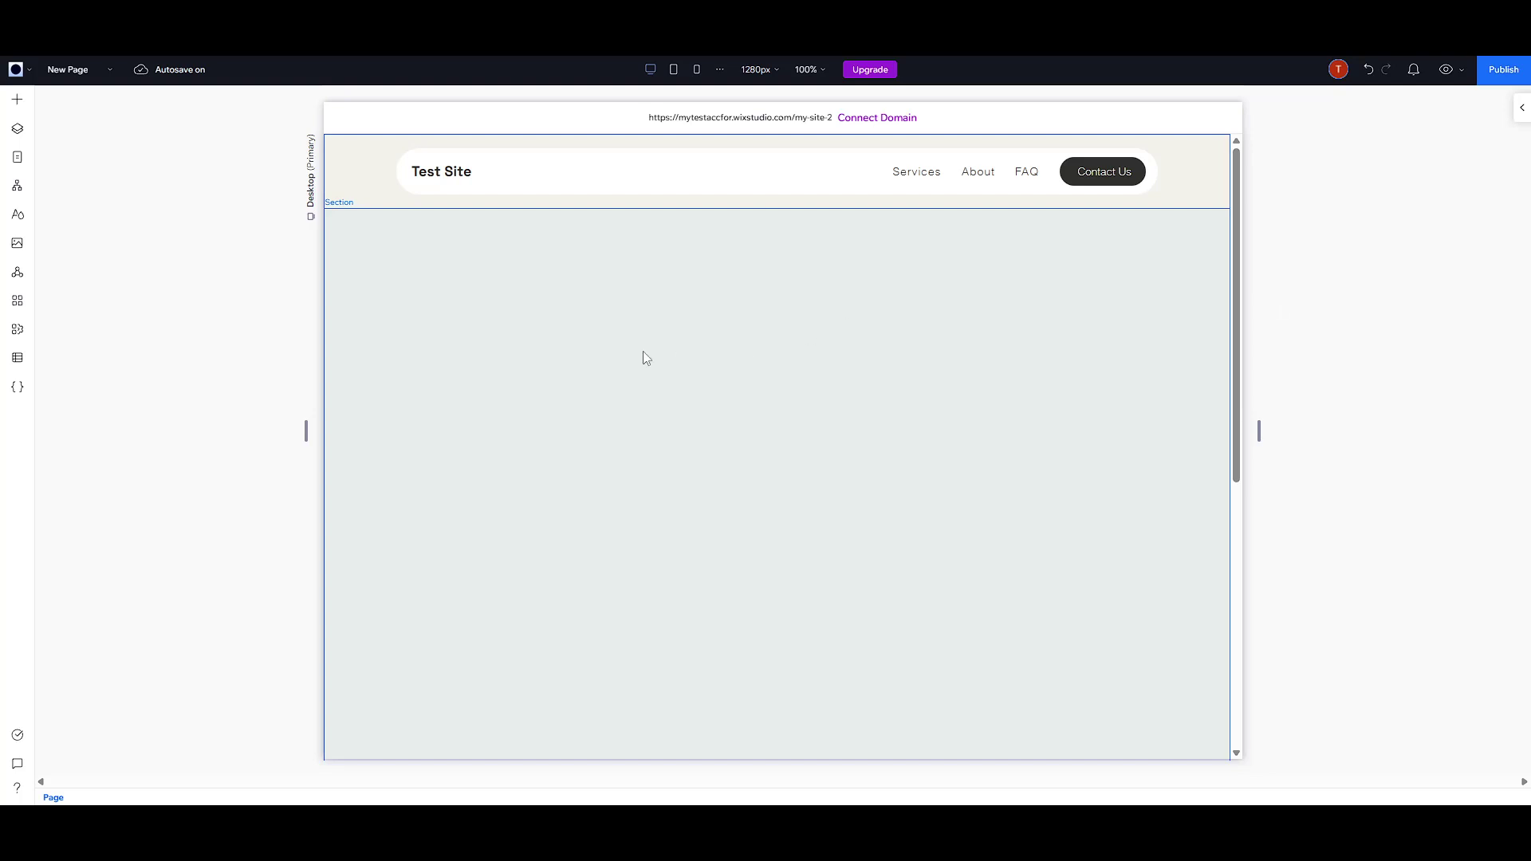
pyautogui.scroll(-1, 689, 361)
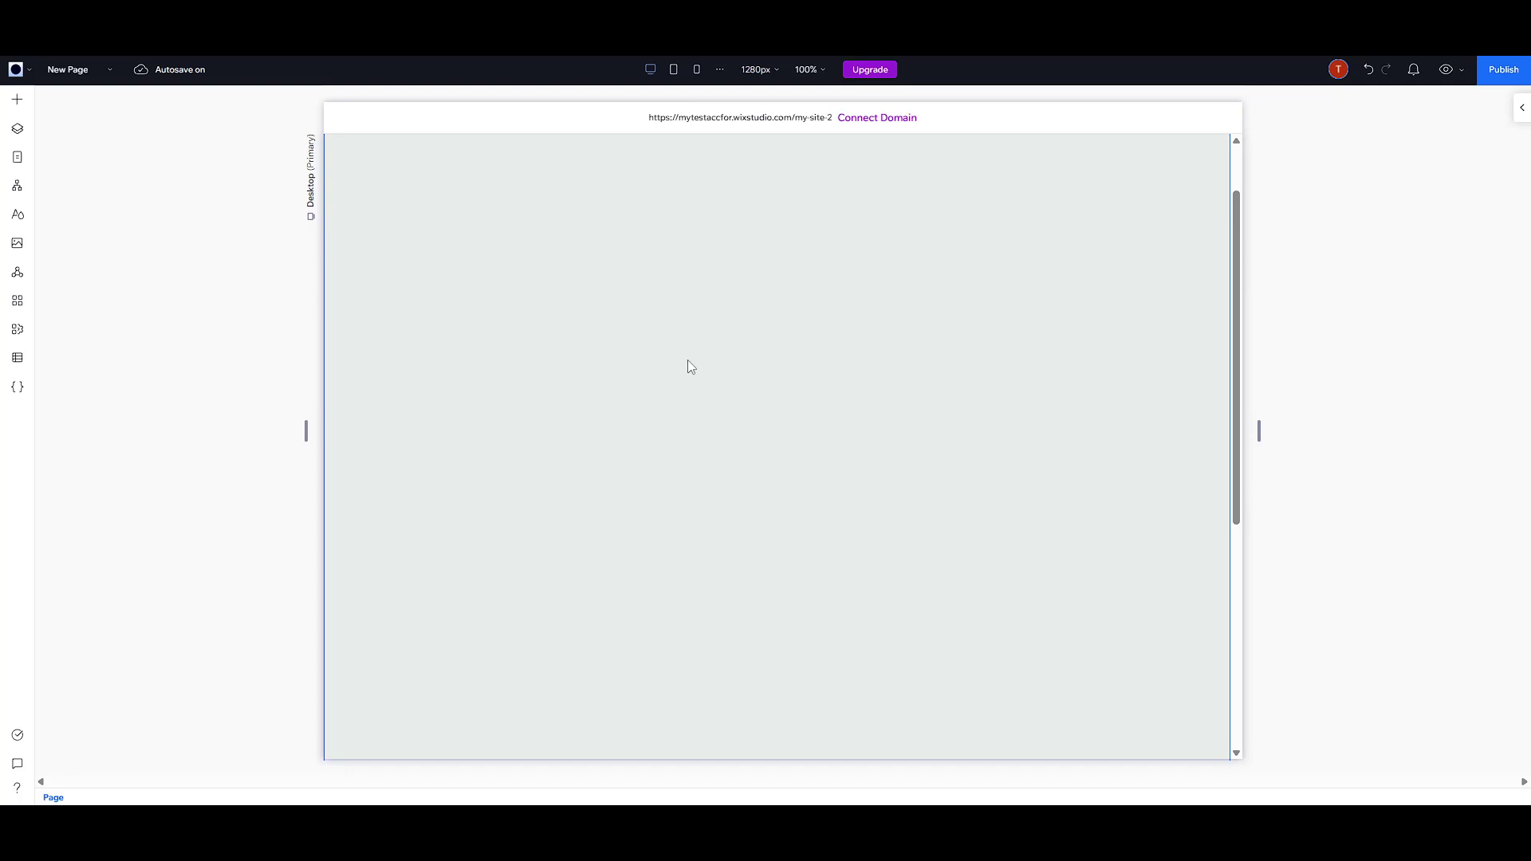
pyautogui.scroll(-5, 687, 361)
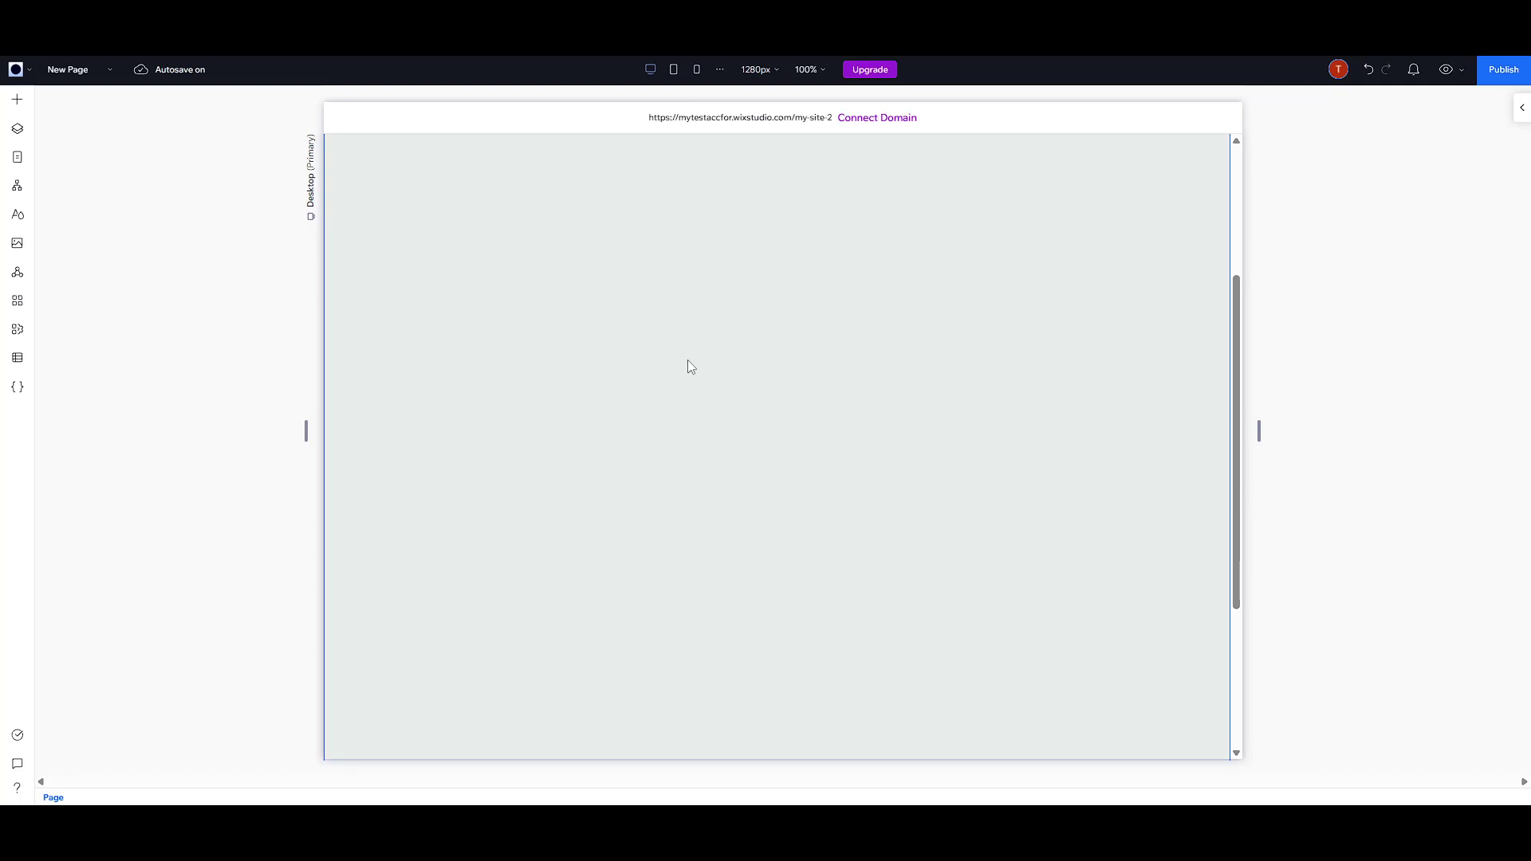
pyautogui.scroll(-1, 687, 360)
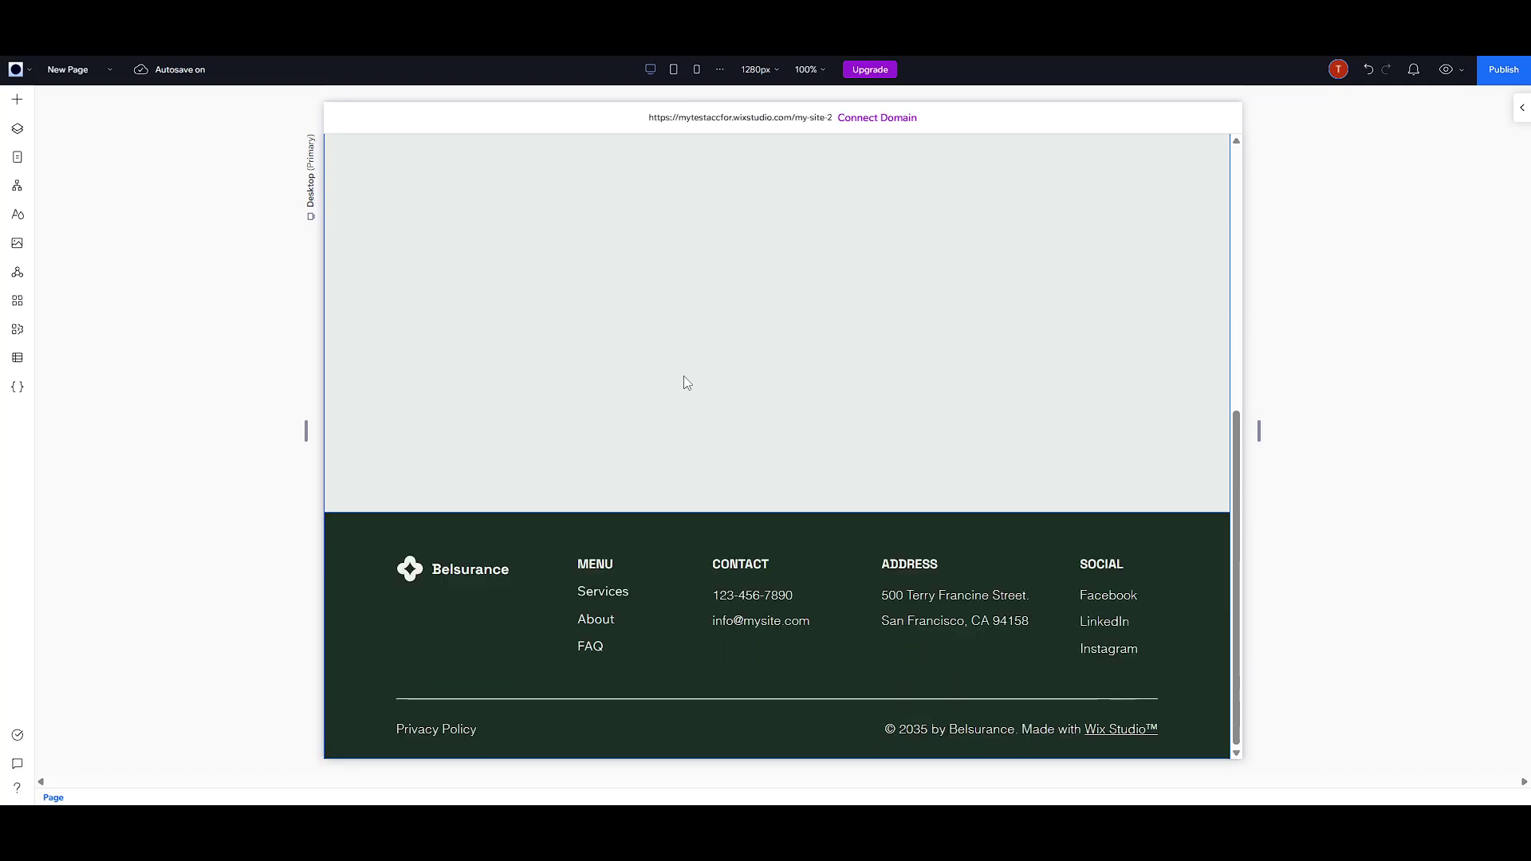
pyautogui.scroll(4, 682, 381)
pyautogui.scroll(3, 682, 382)
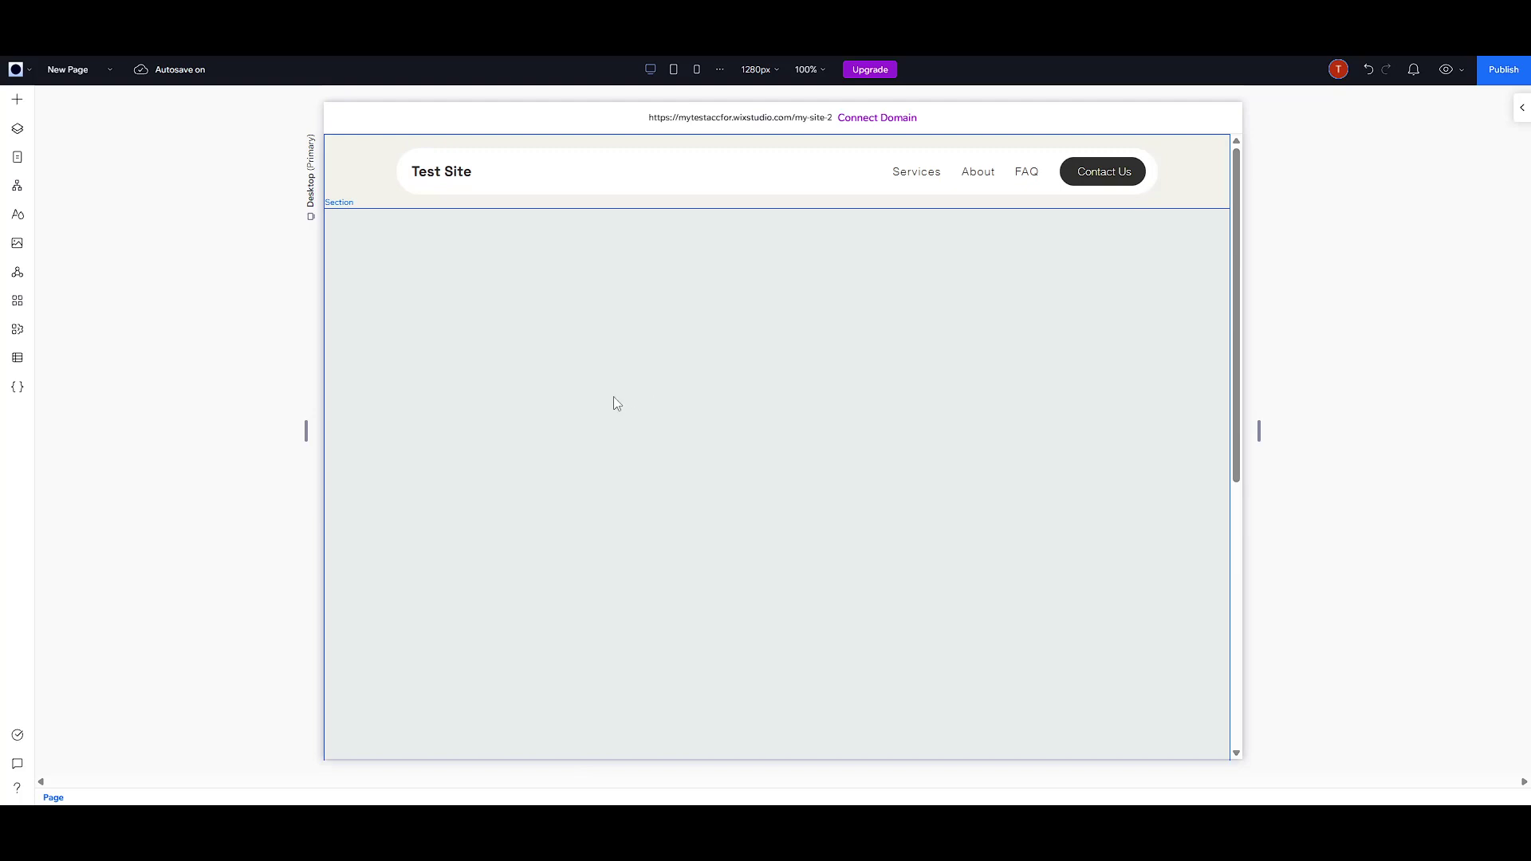
pyautogui.scroll(-3, 599, 407)
pyautogui.scroll(2, 584, 413)
# Step: Add the bordered accordion with About, Services and Contact us items to the blank section below the header
pyautogui.click(20, 105)
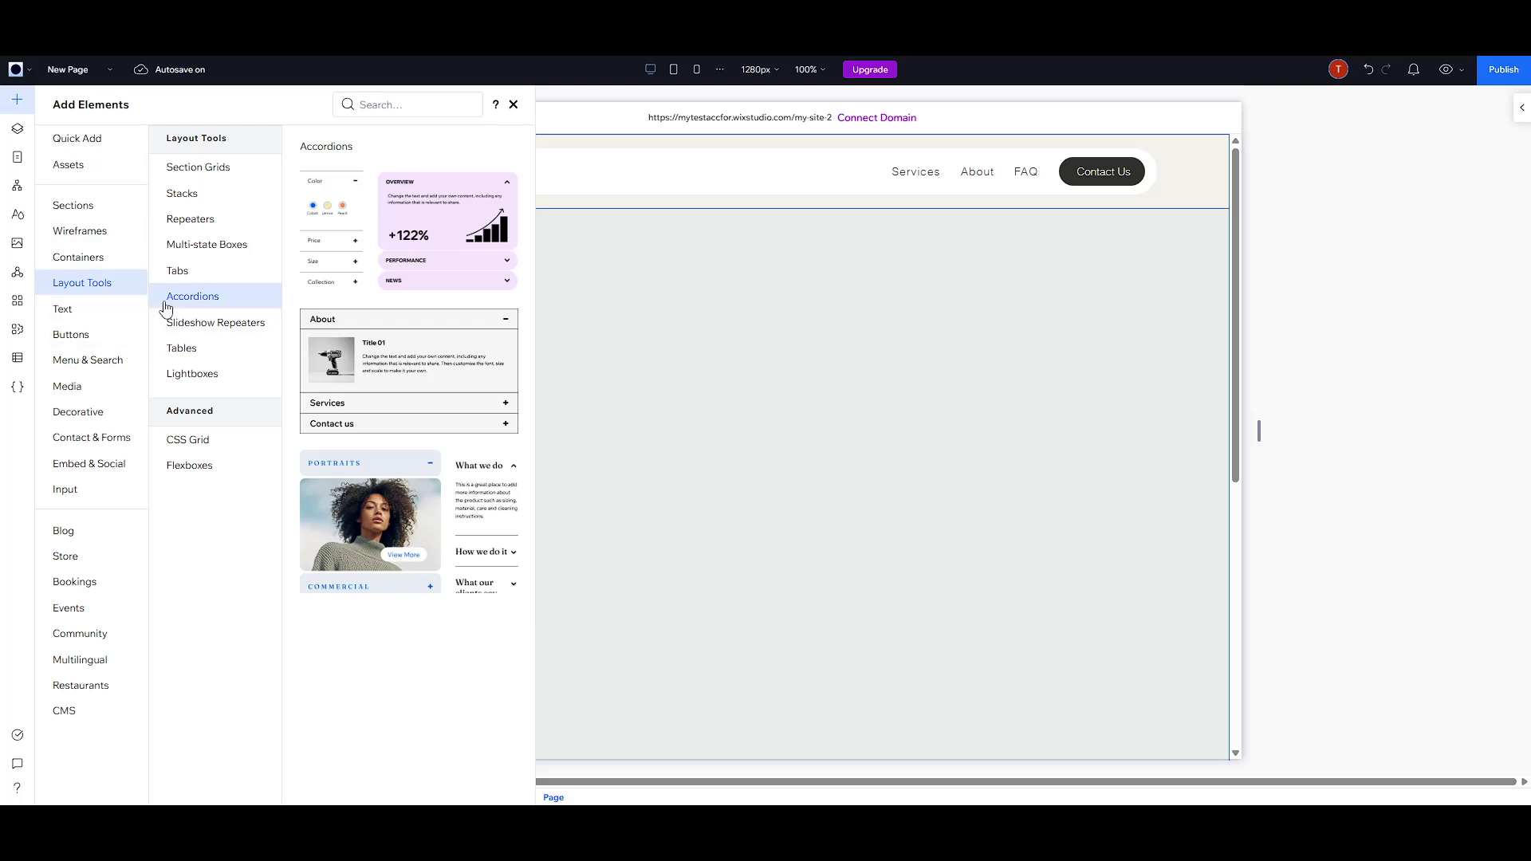
pyautogui.click(95, 146)
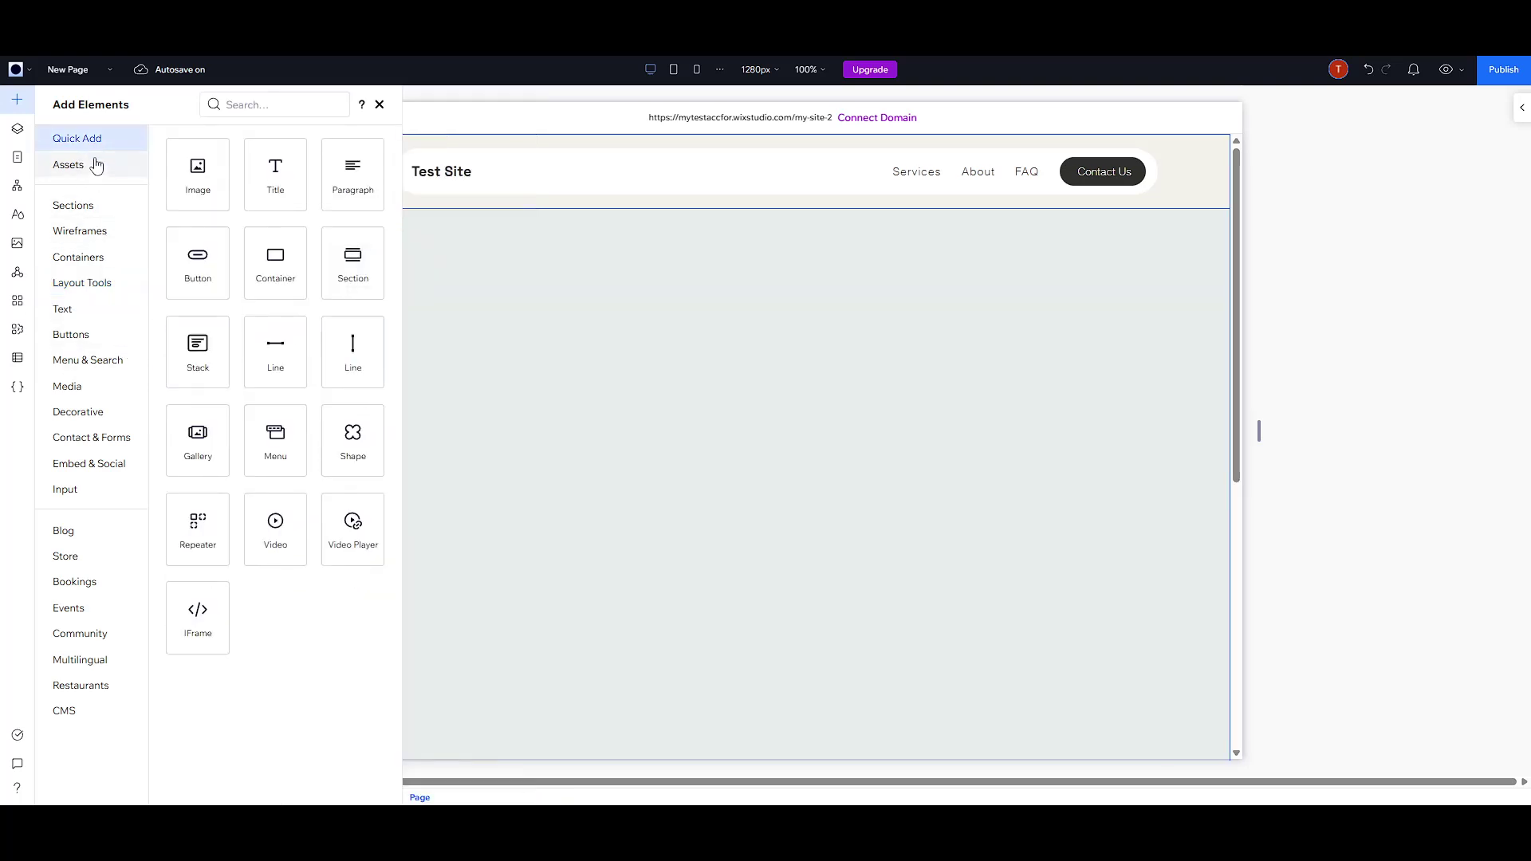
pyautogui.click(88, 208)
pyautogui.click(79, 232)
pyautogui.click(84, 258)
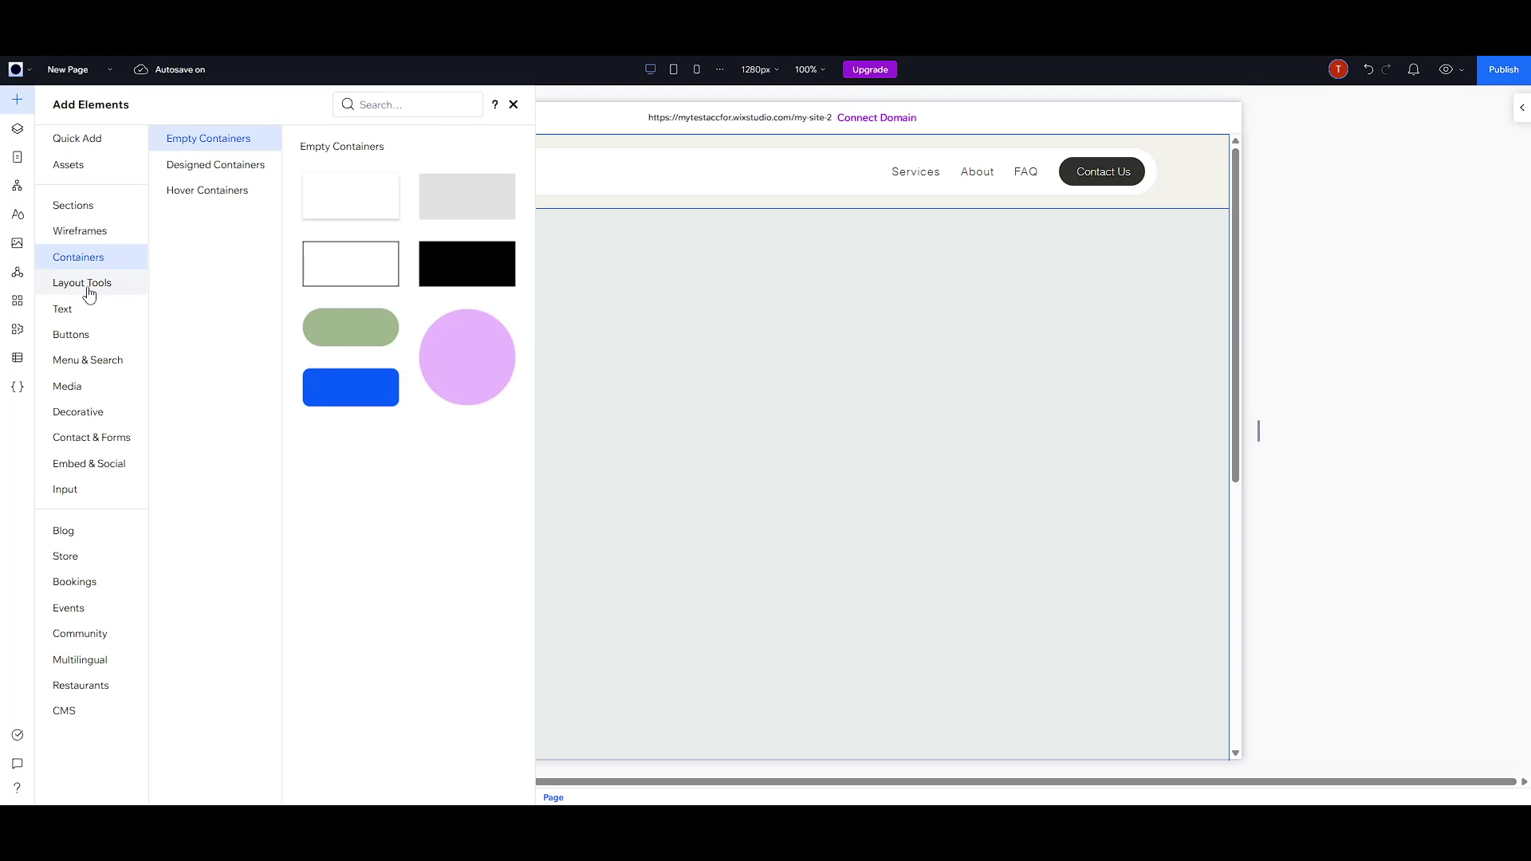
pyautogui.click(89, 295)
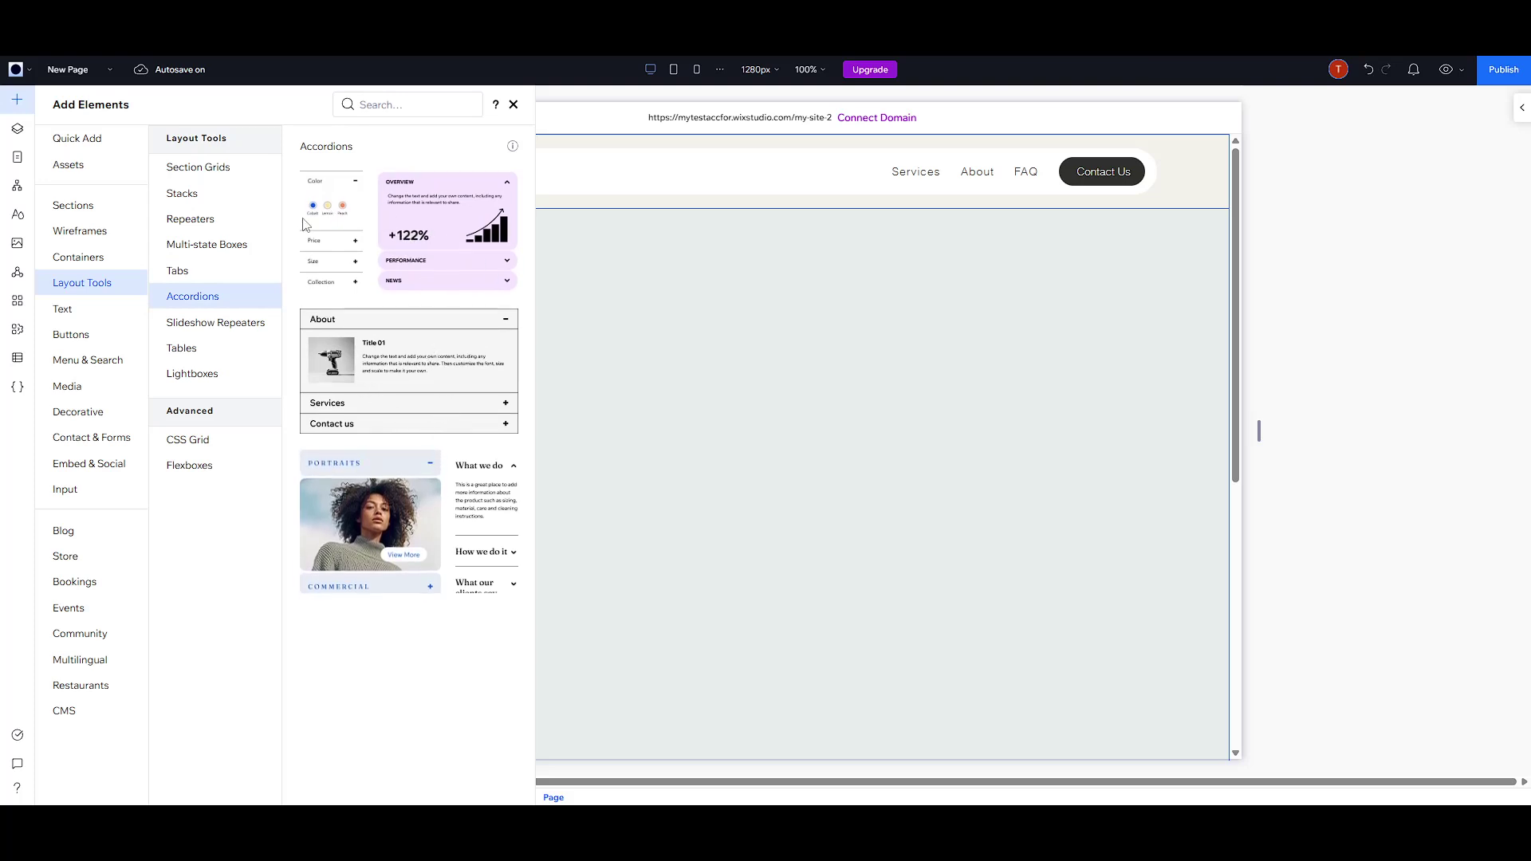
pyautogui.moveTo(375, 359); pyautogui.dragTo(812, 314)
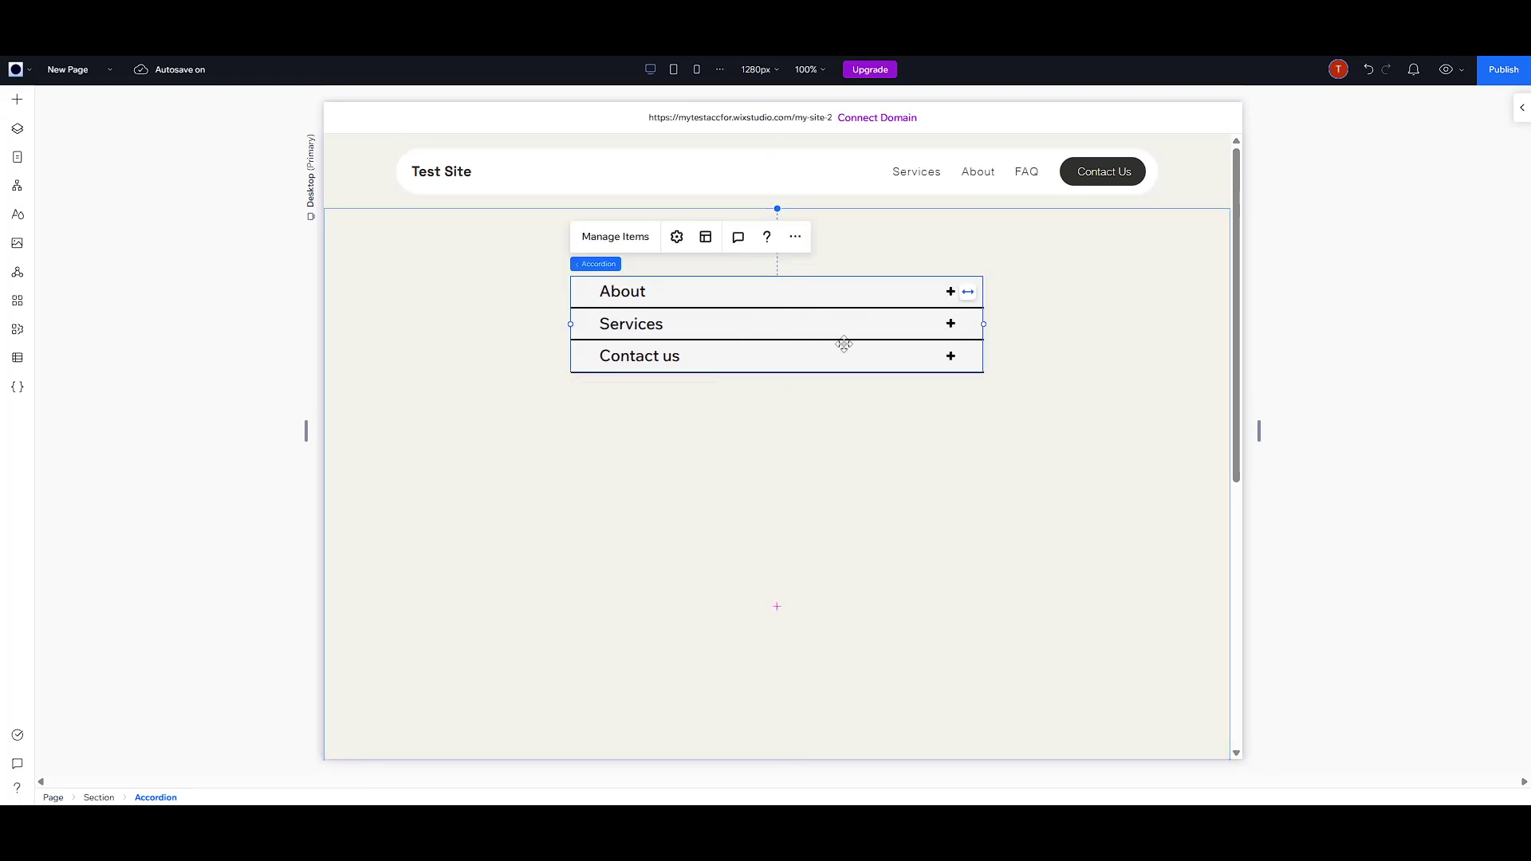
# Step: Expand the accordion's About item and replace its paragraph text with "asdawdasdawdasd"
pyautogui.click(617, 237)
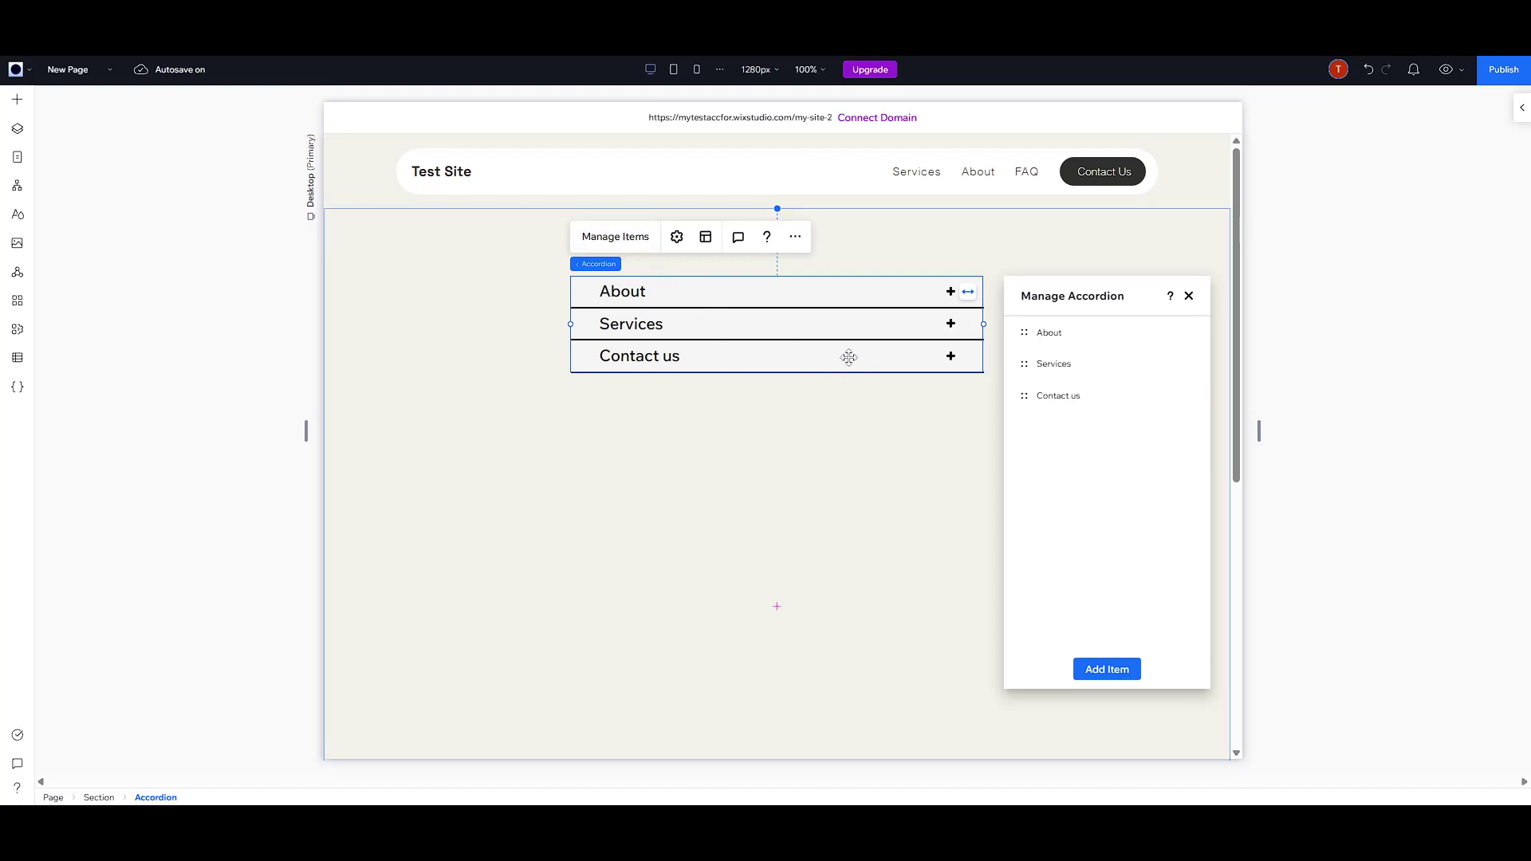
pyautogui.click(680, 242)
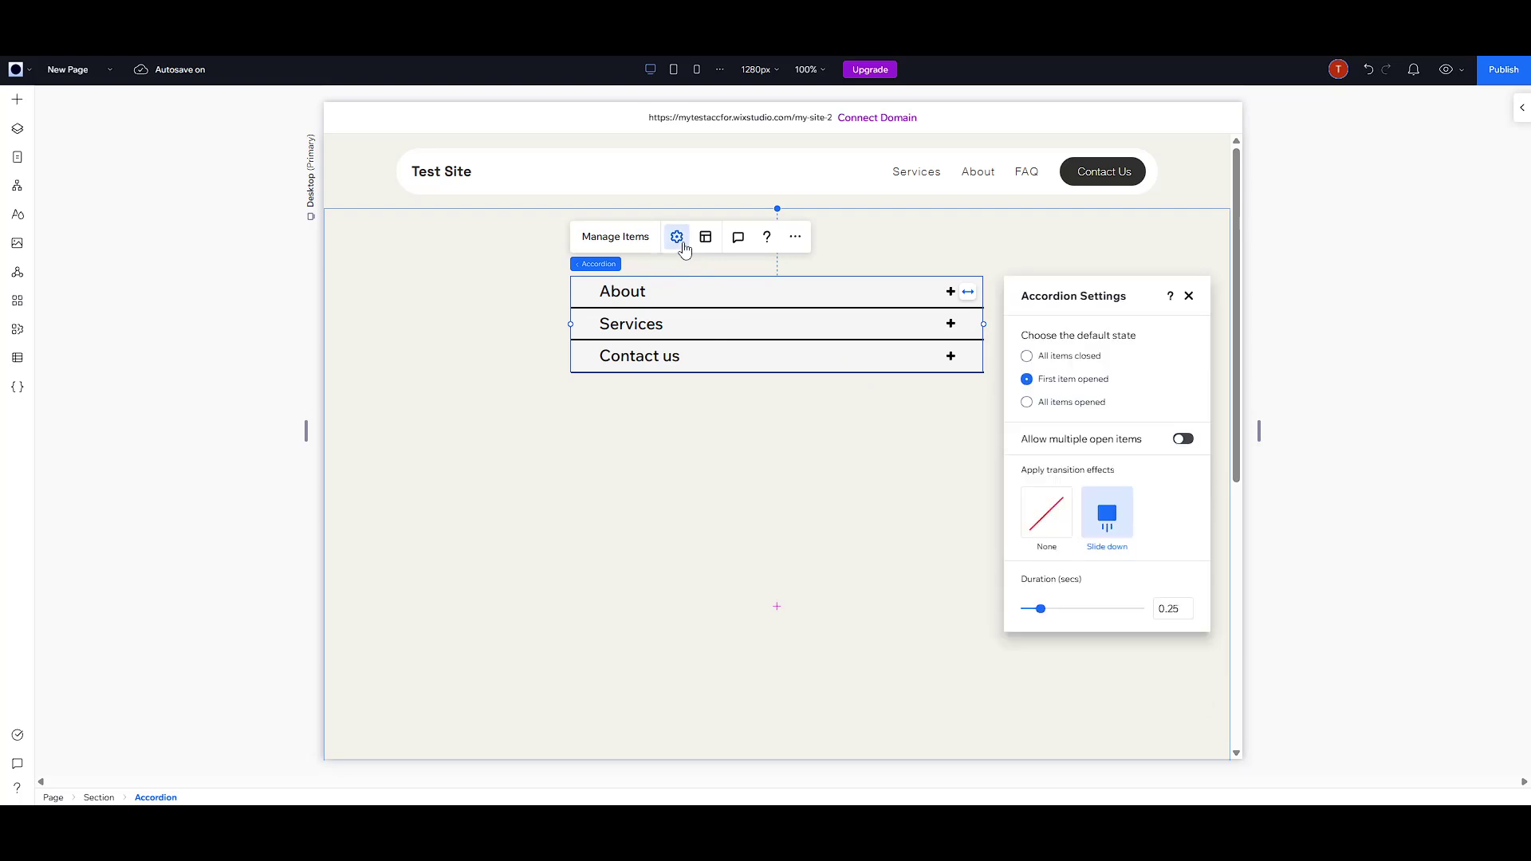
pyautogui.click(630, 239)
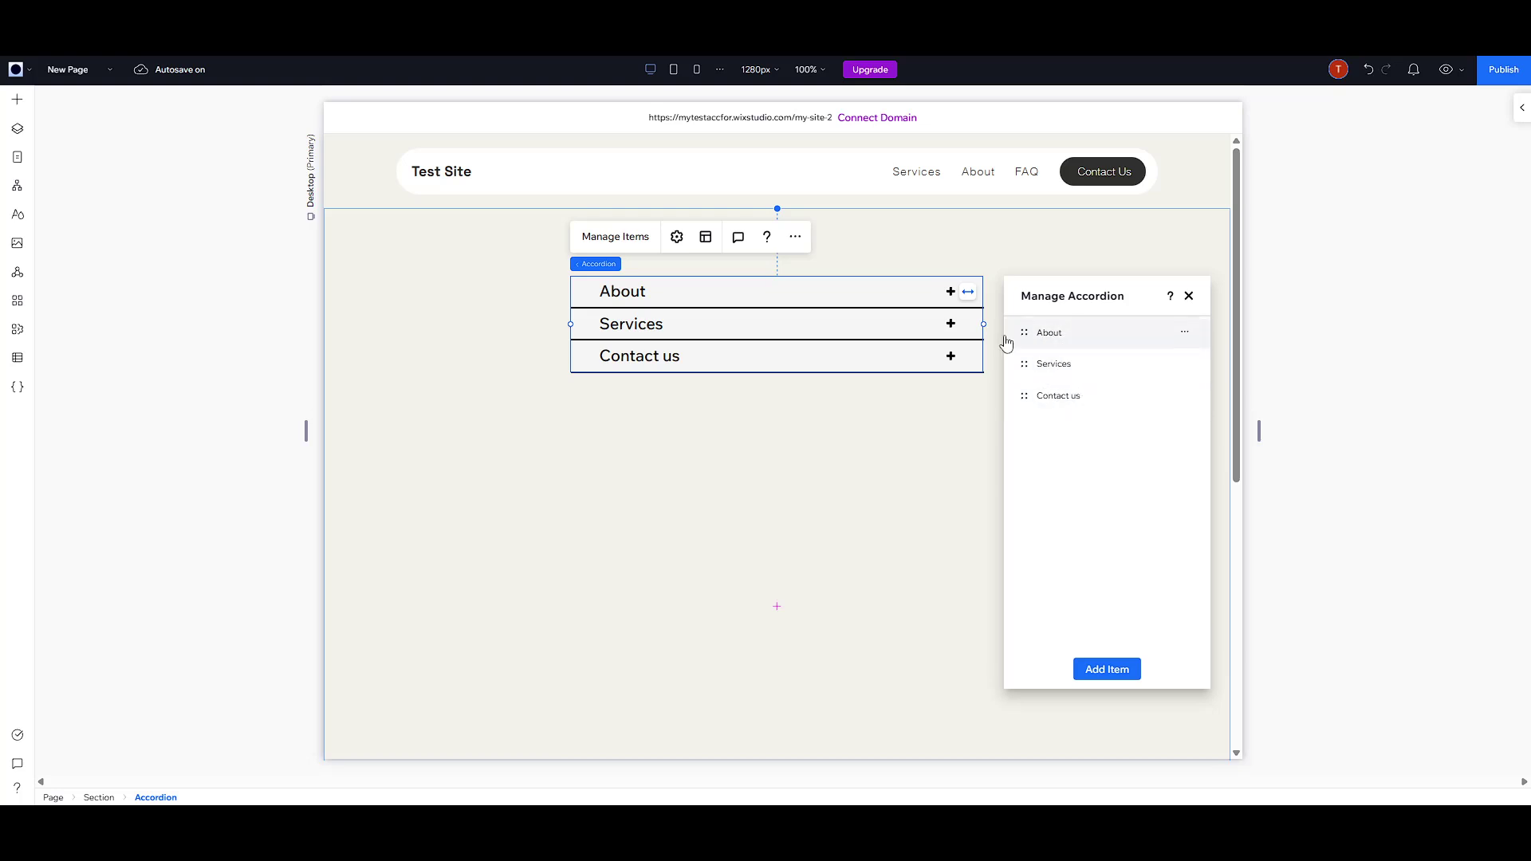
pyautogui.click(1060, 345)
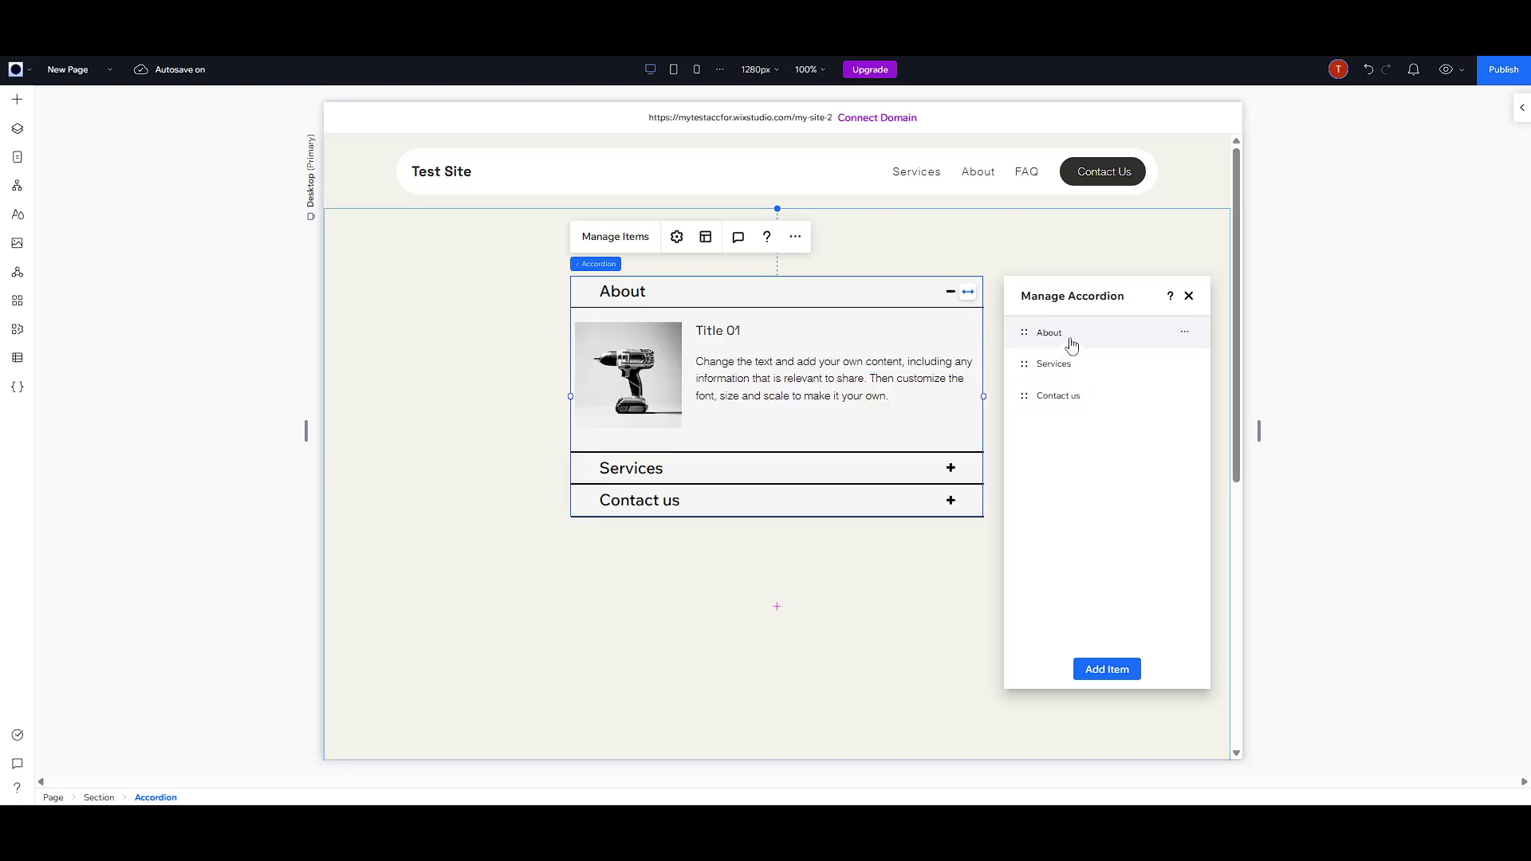
pyautogui.click(761, 371)
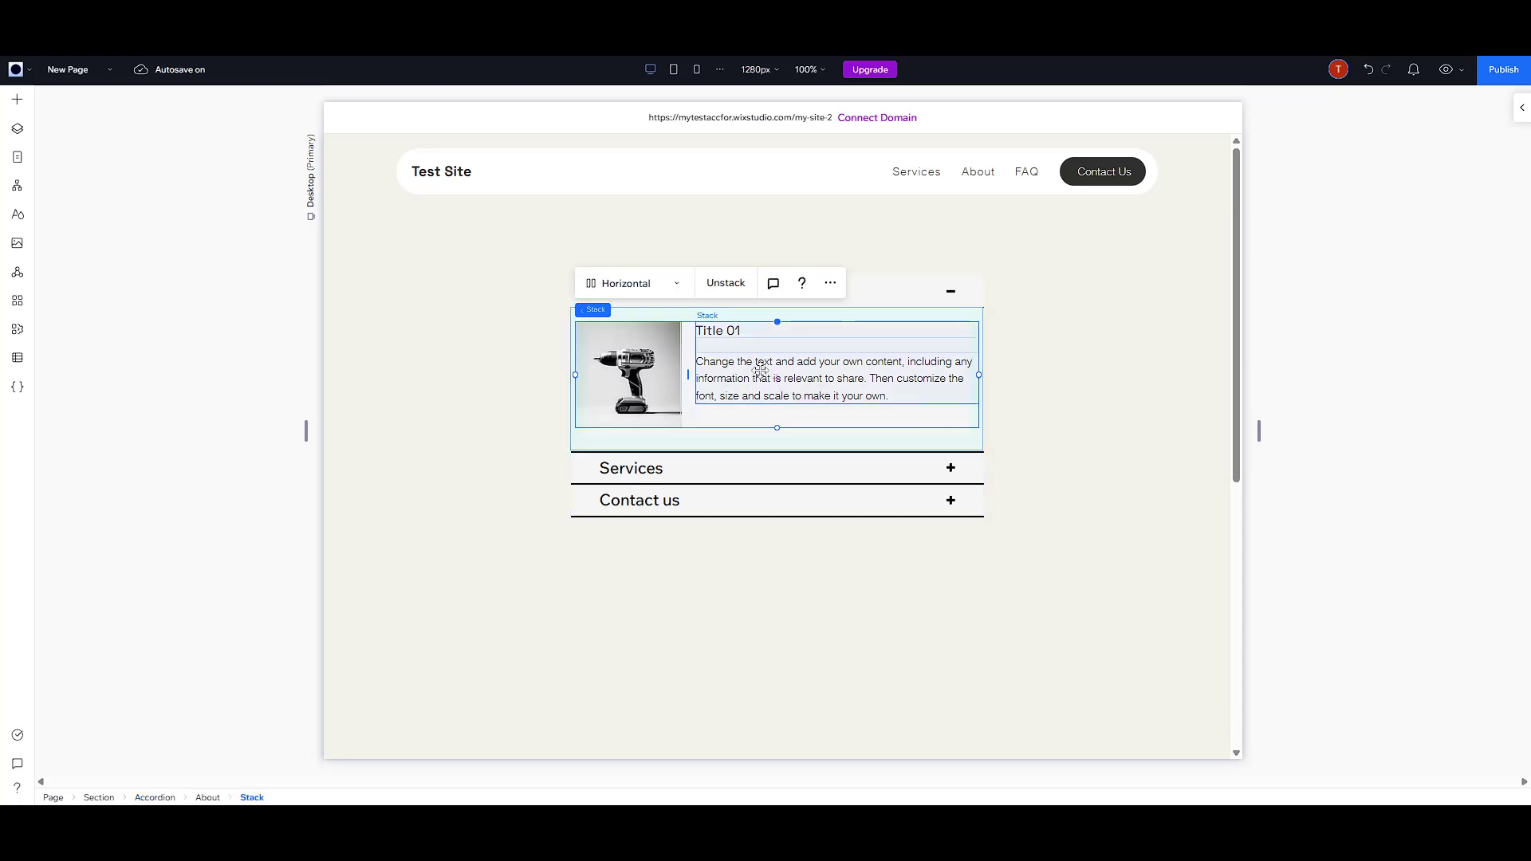
pyautogui.click(761, 371)
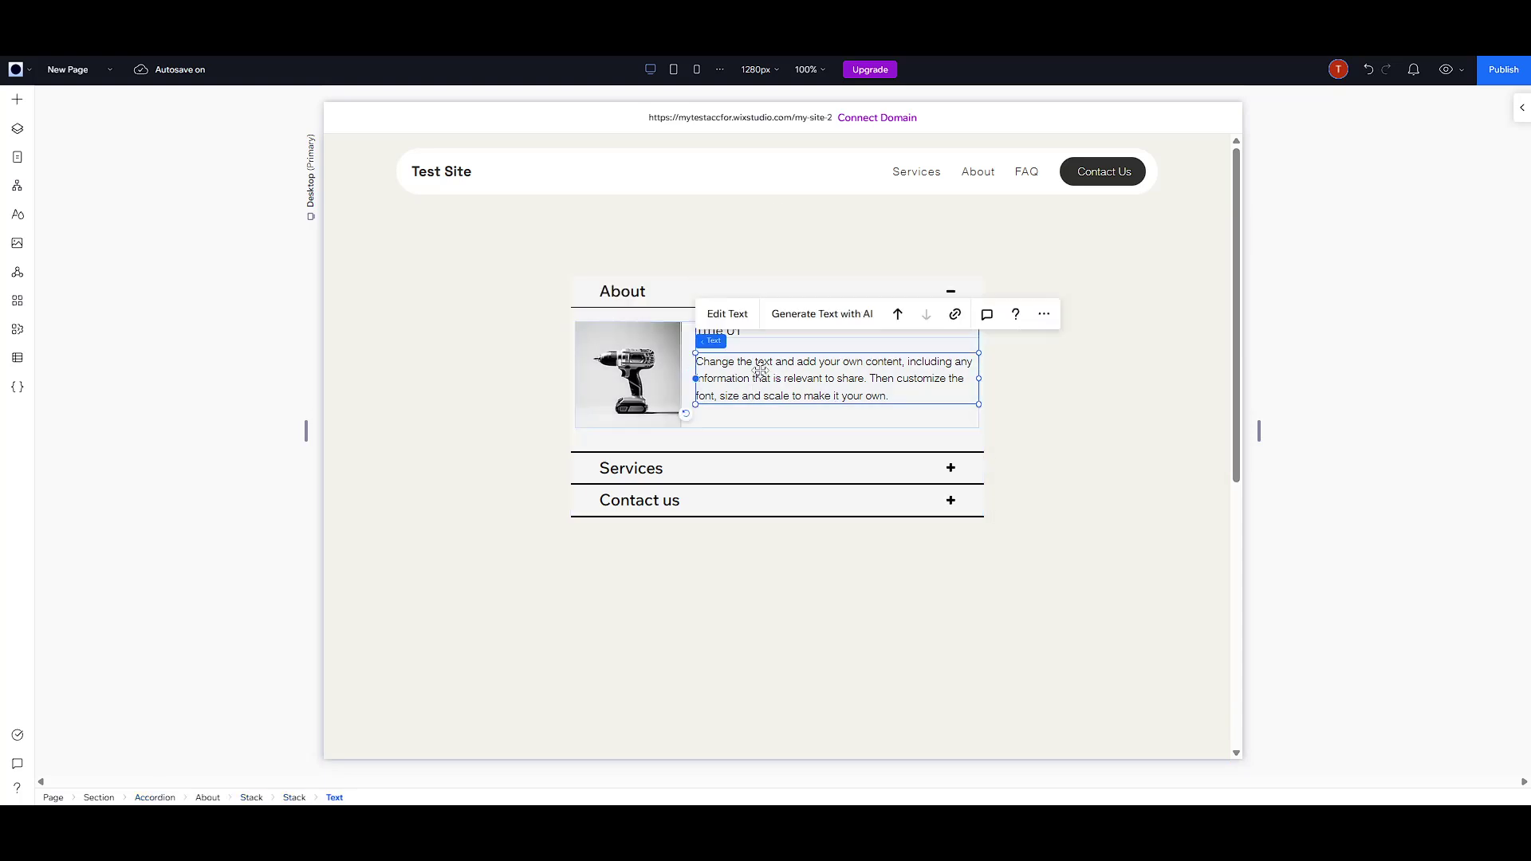
pyautogui.doubleClick(761, 371)
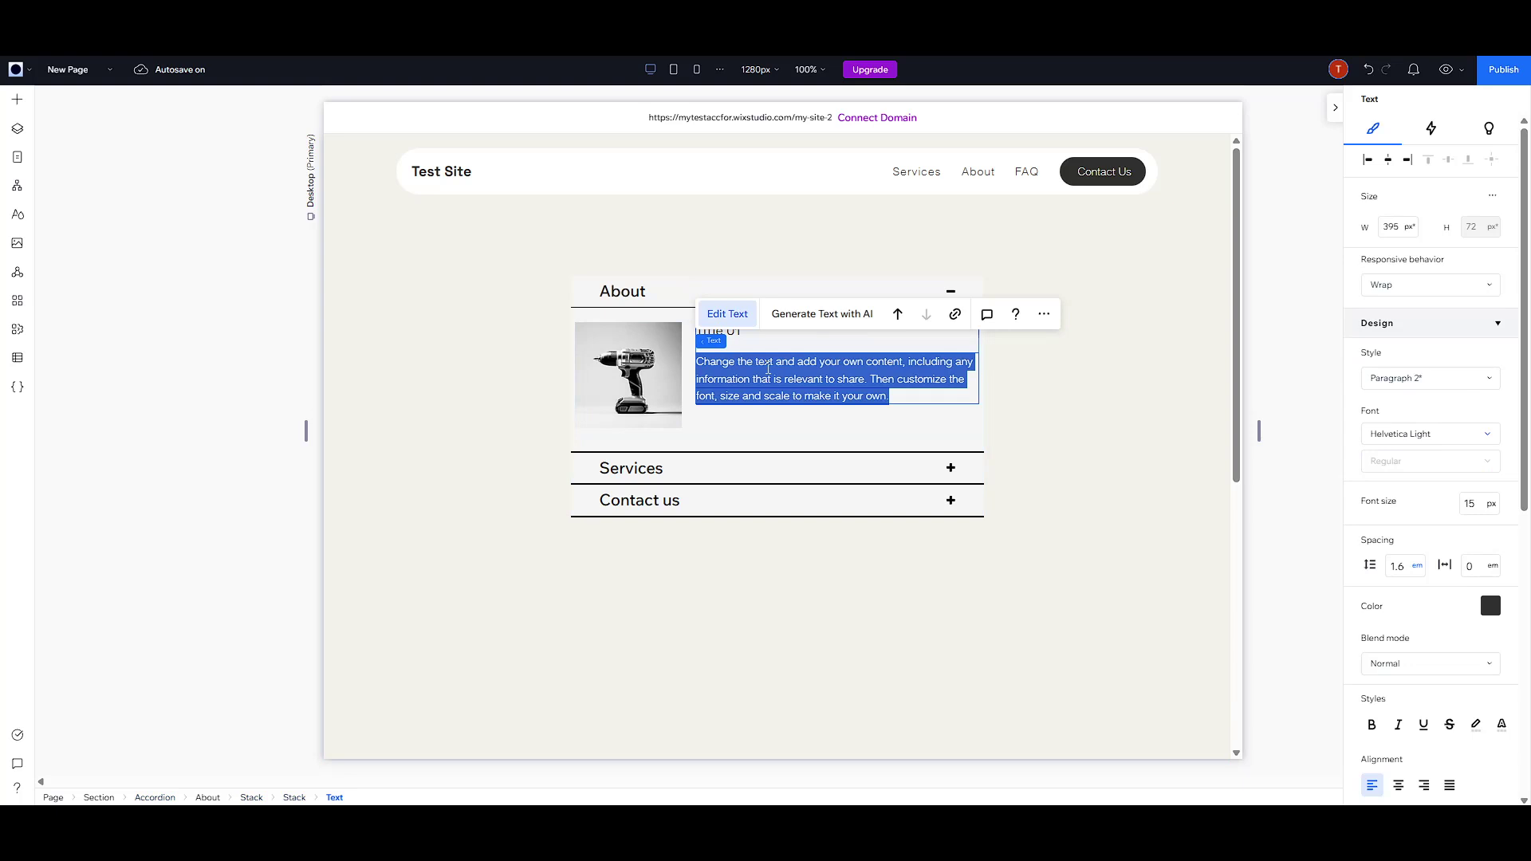
pyautogui.write('asdawdasdawda')
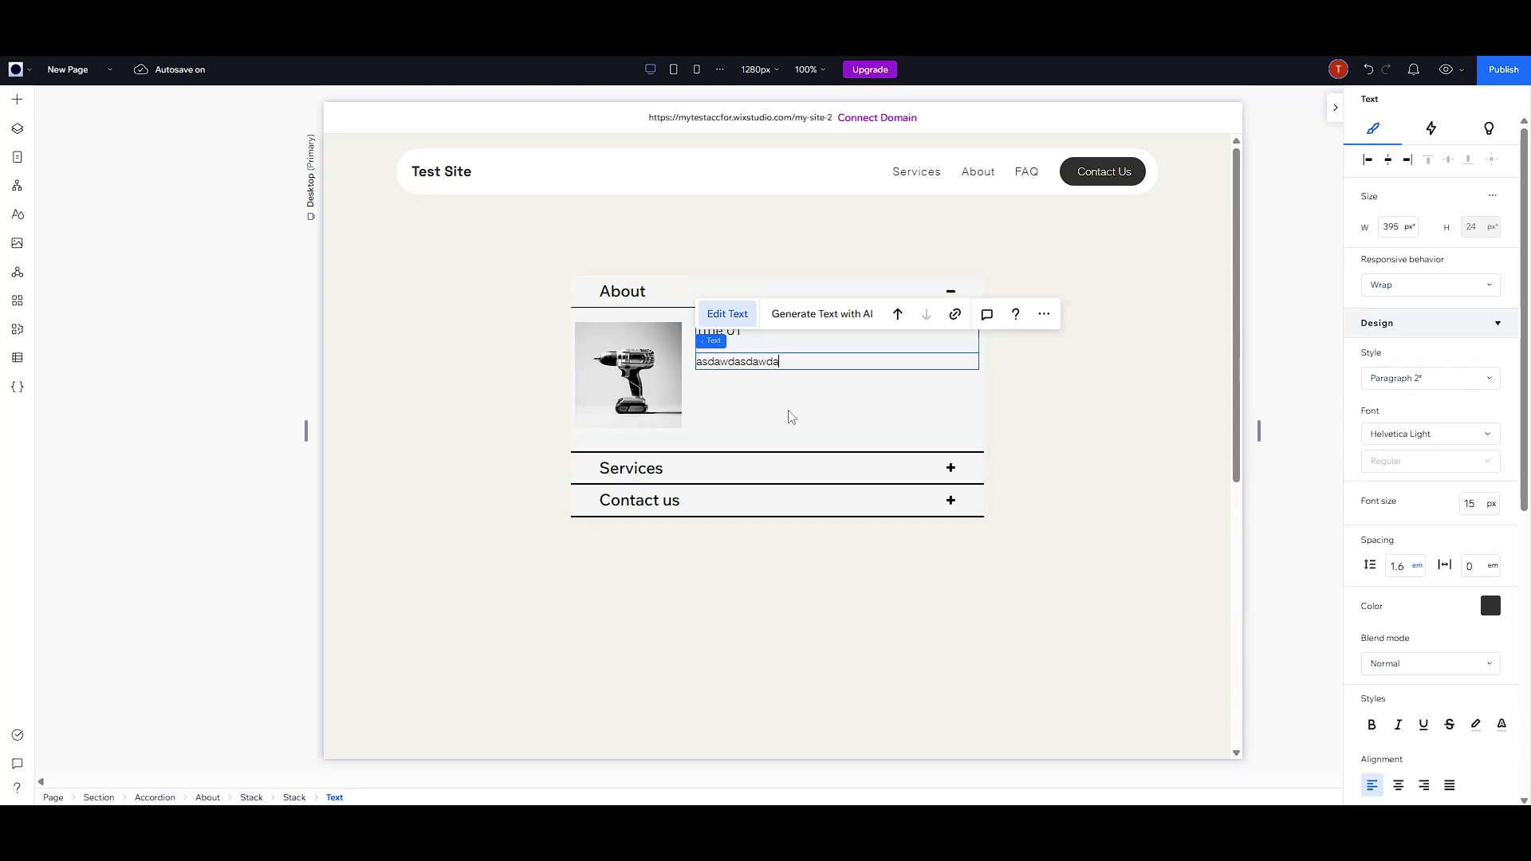
pyautogui.write('sd')
pyautogui.click(792, 419)
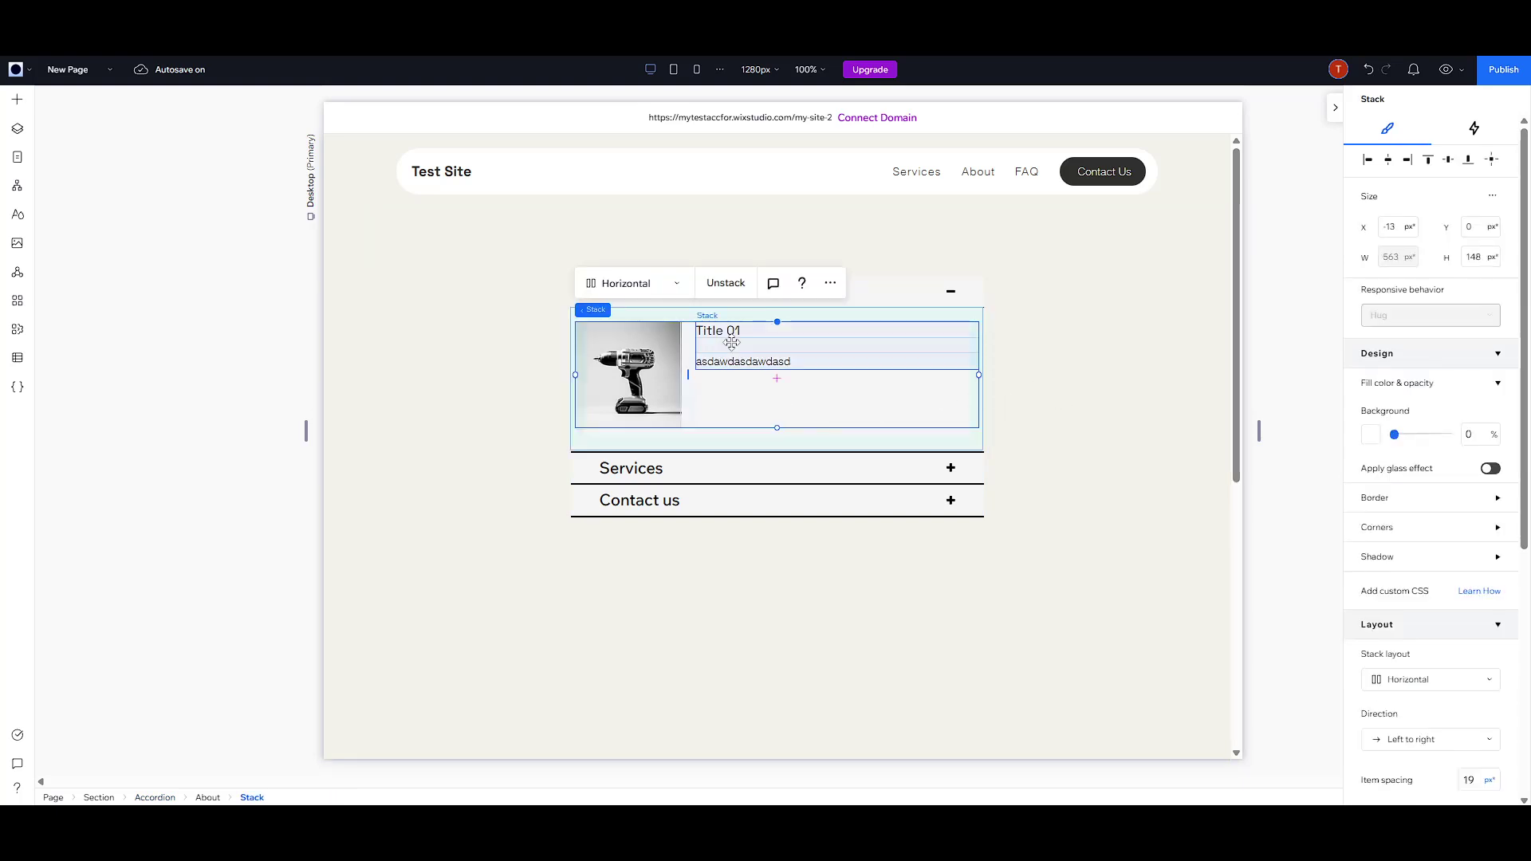
# Step: Extend the heading in the About item so it reads "Title 01 qweqwdasd"
pyautogui.click(719, 332)
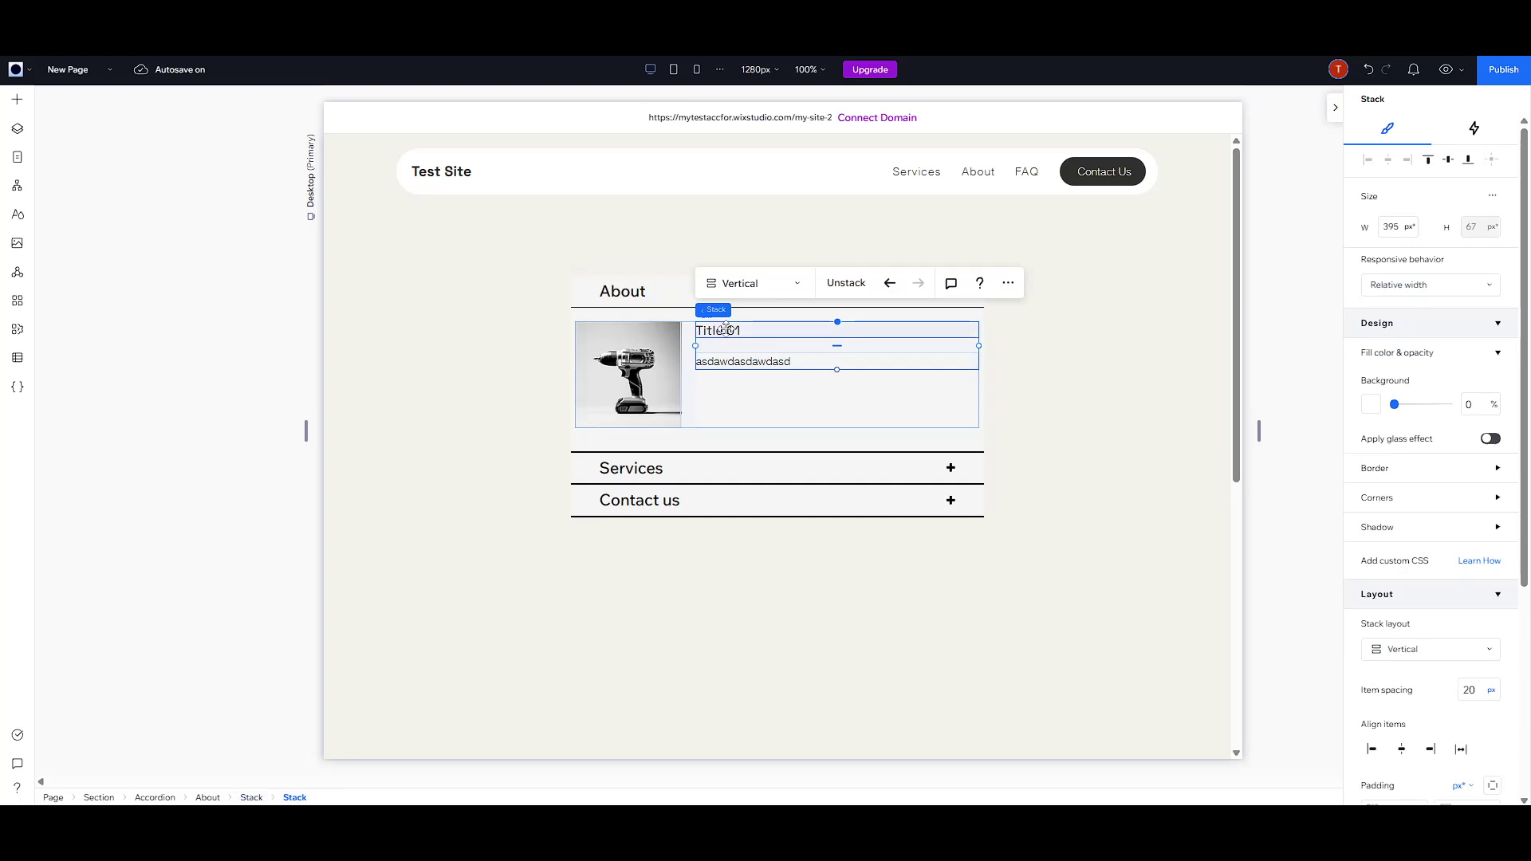
pyautogui.click(726, 329)
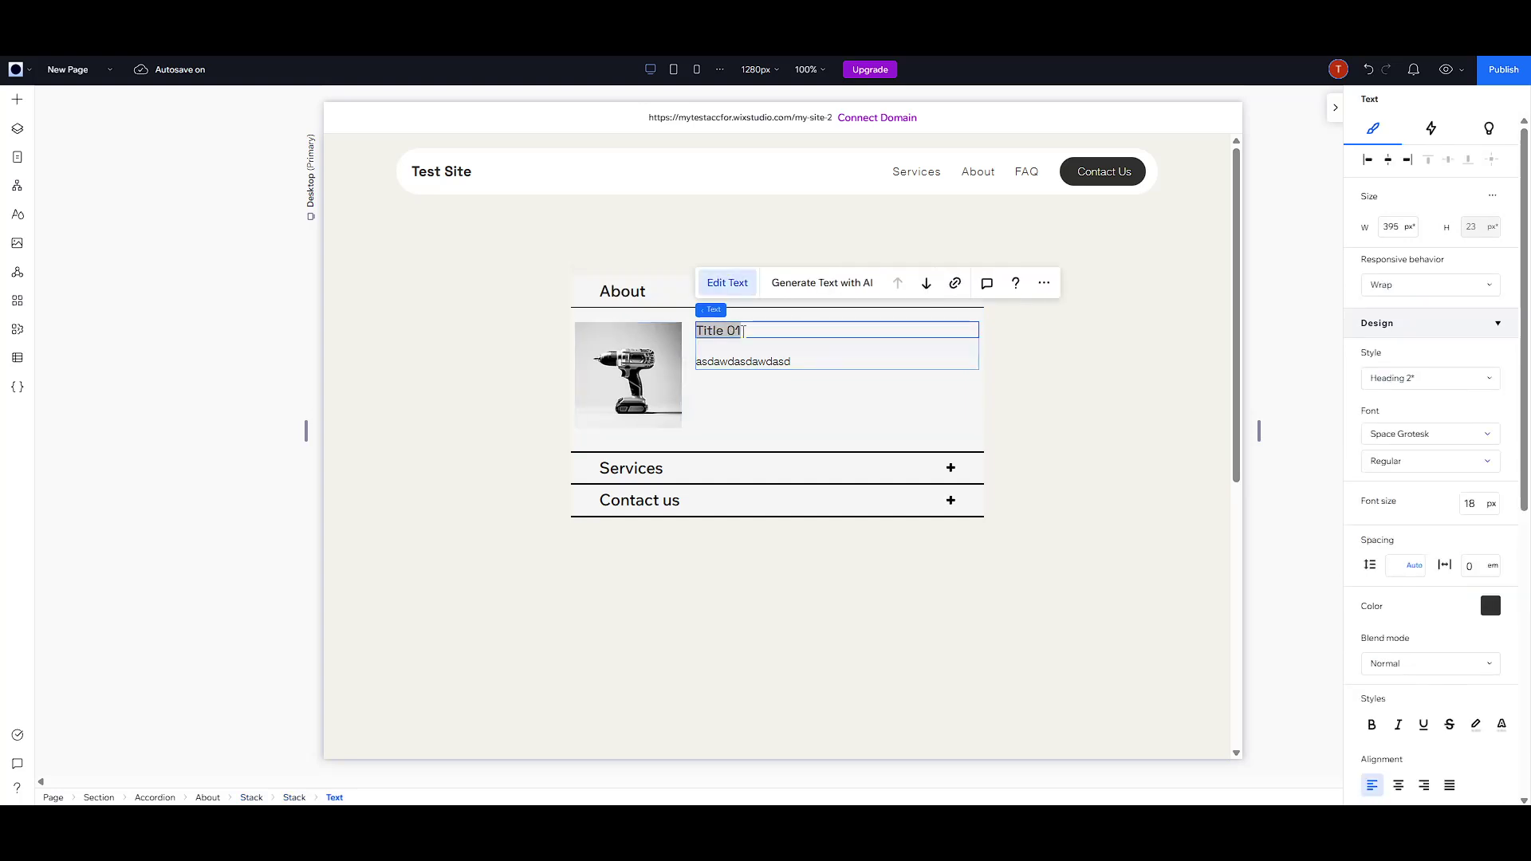
pyautogui.click(746, 331)
pyautogui.write('qweqwdasd')
pyautogui.click(857, 418)
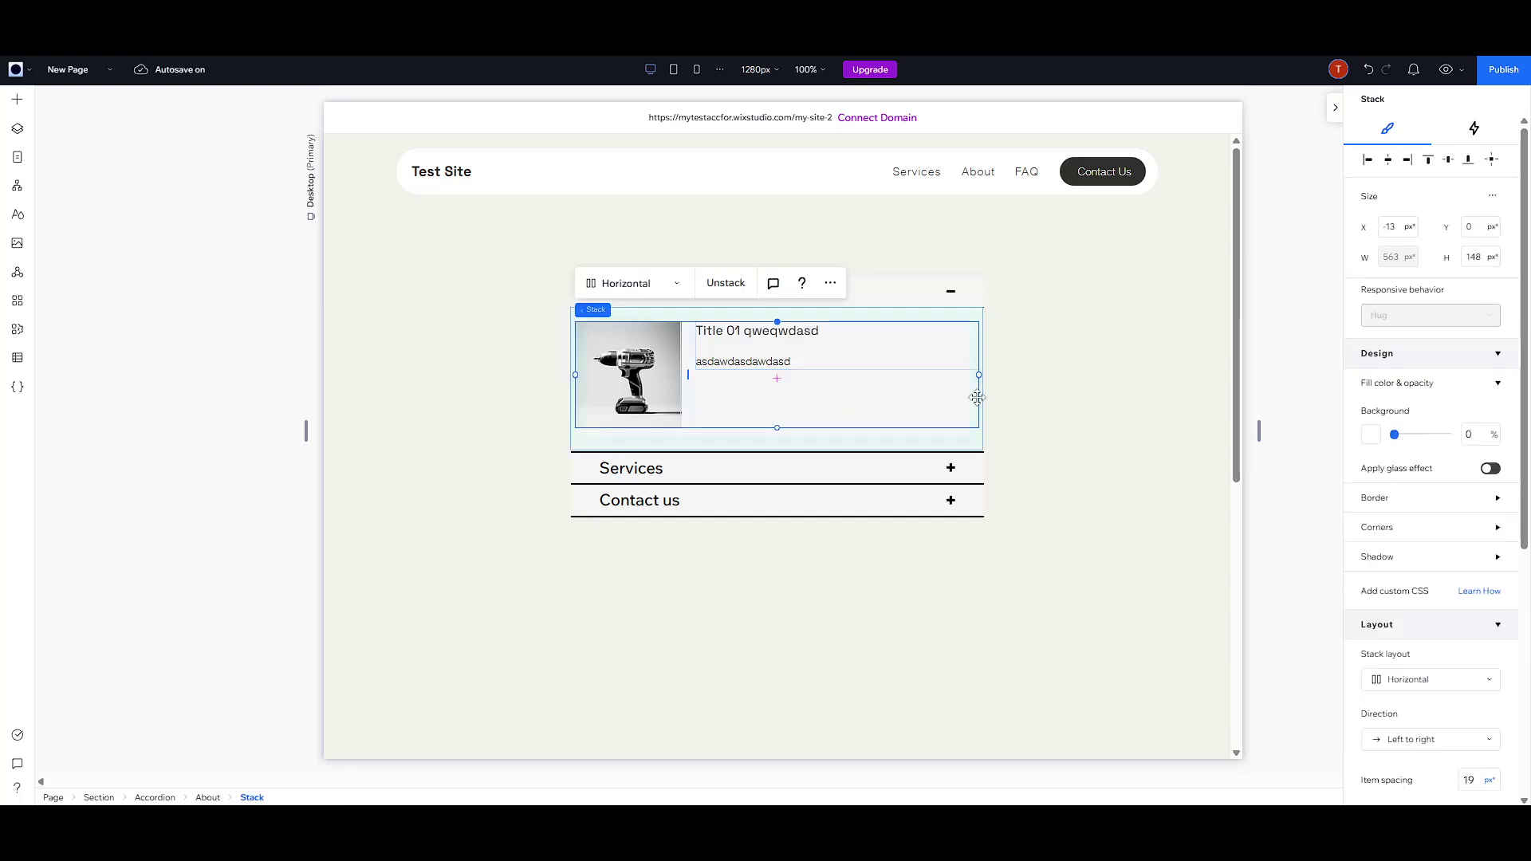
pyautogui.click(1061, 399)
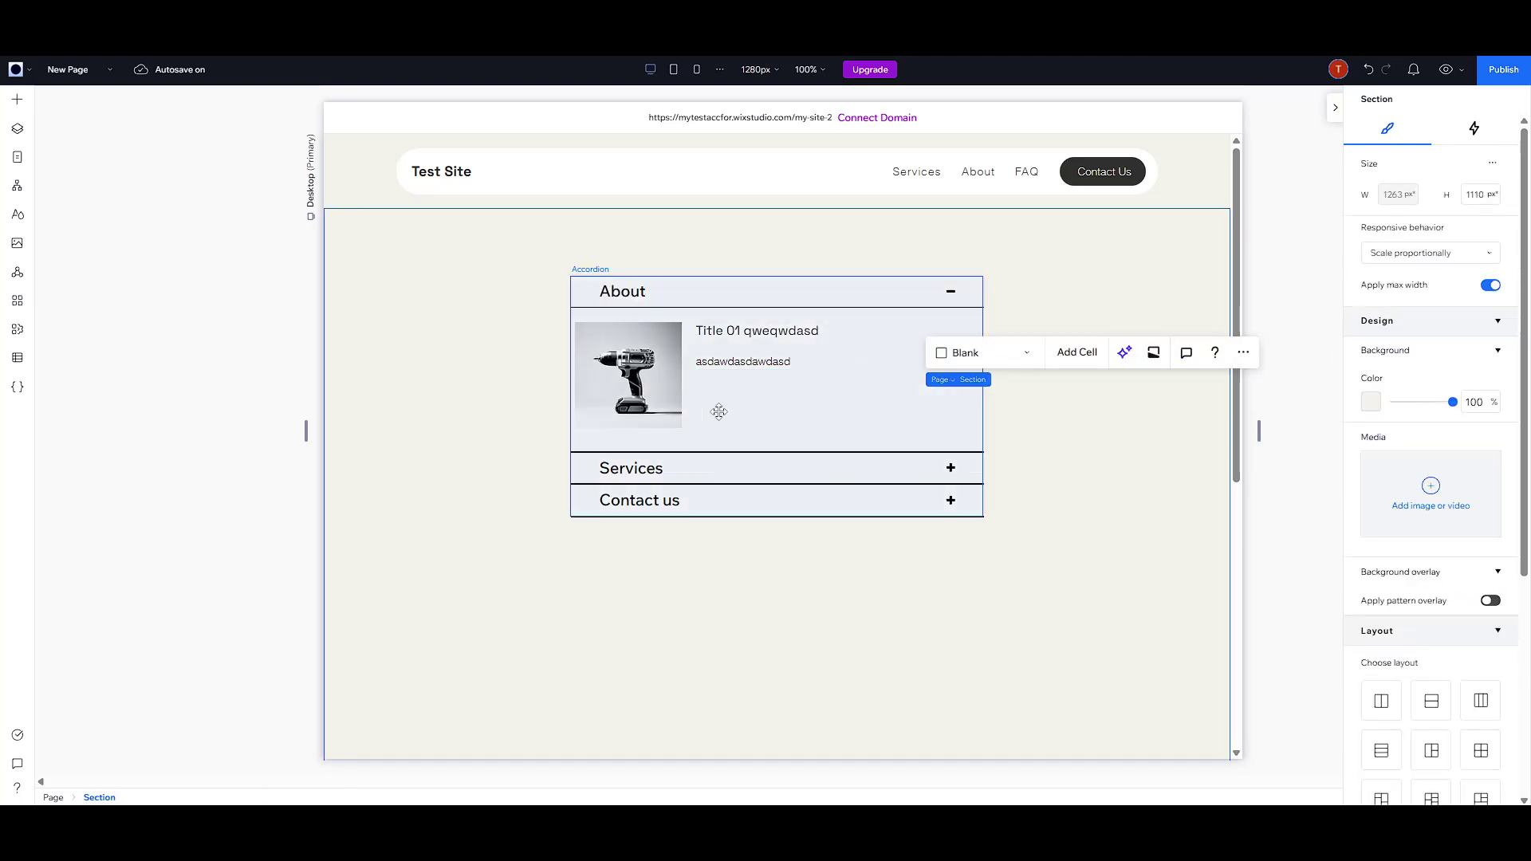
# Step: Examine the content of the accordion's Services, Contact us and About items one after another
pyautogui.click(756, 300)
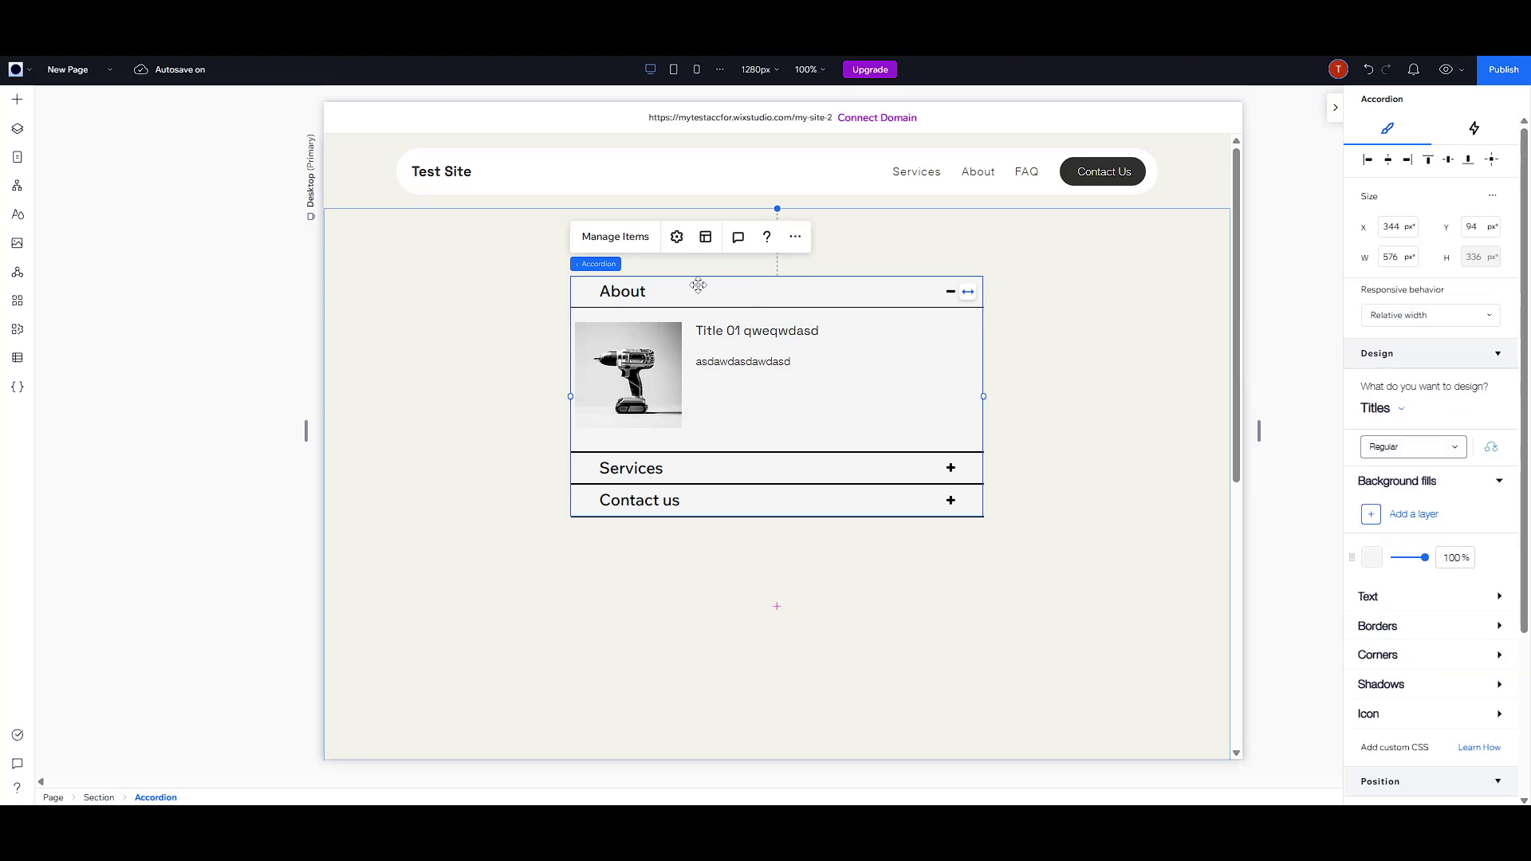
pyautogui.click(615, 237)
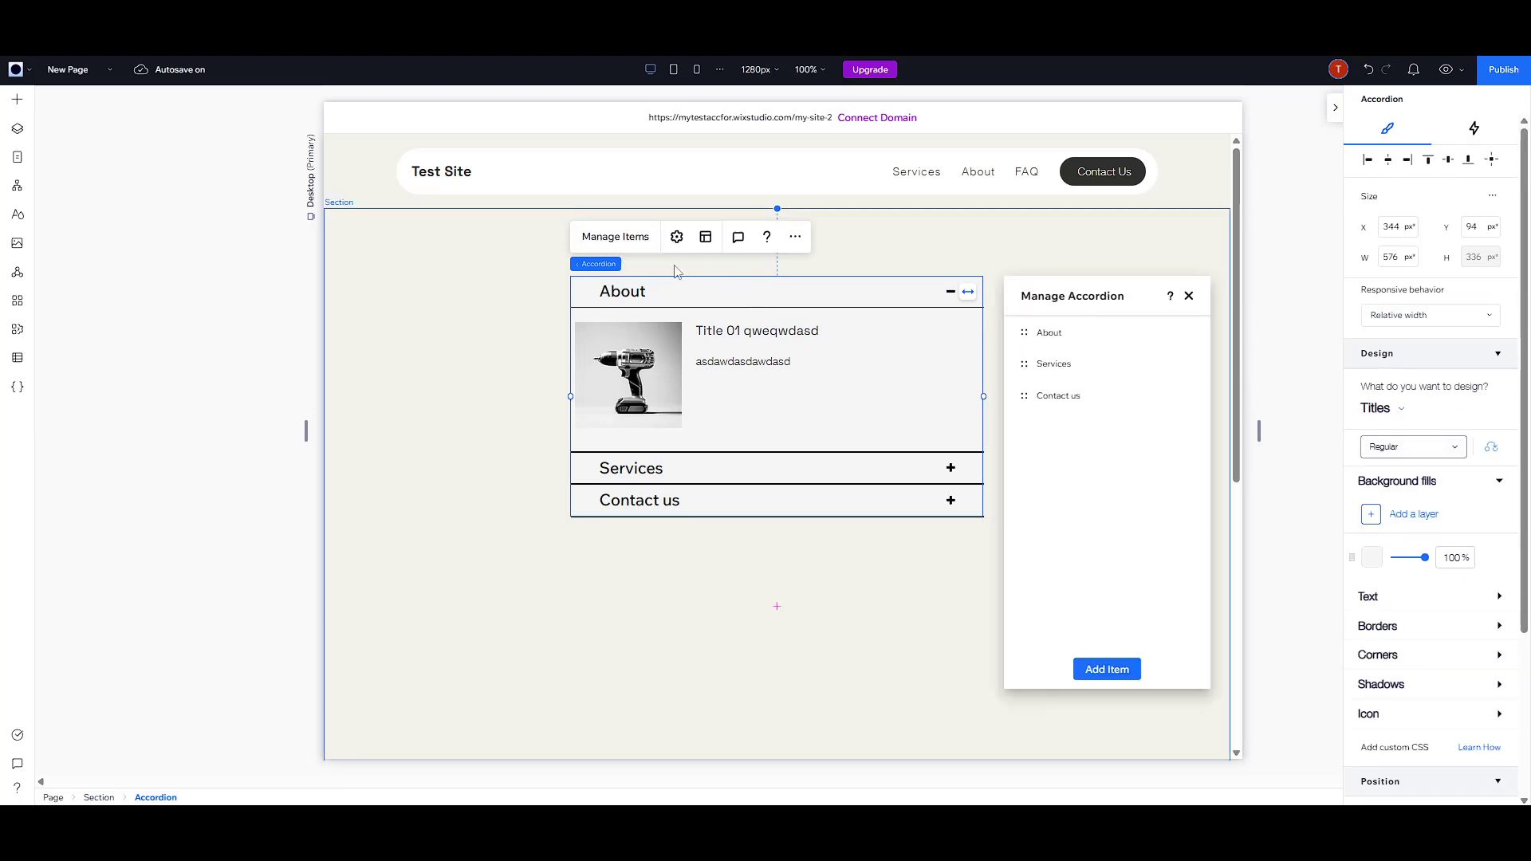
pyautogui.click(1061, 367)
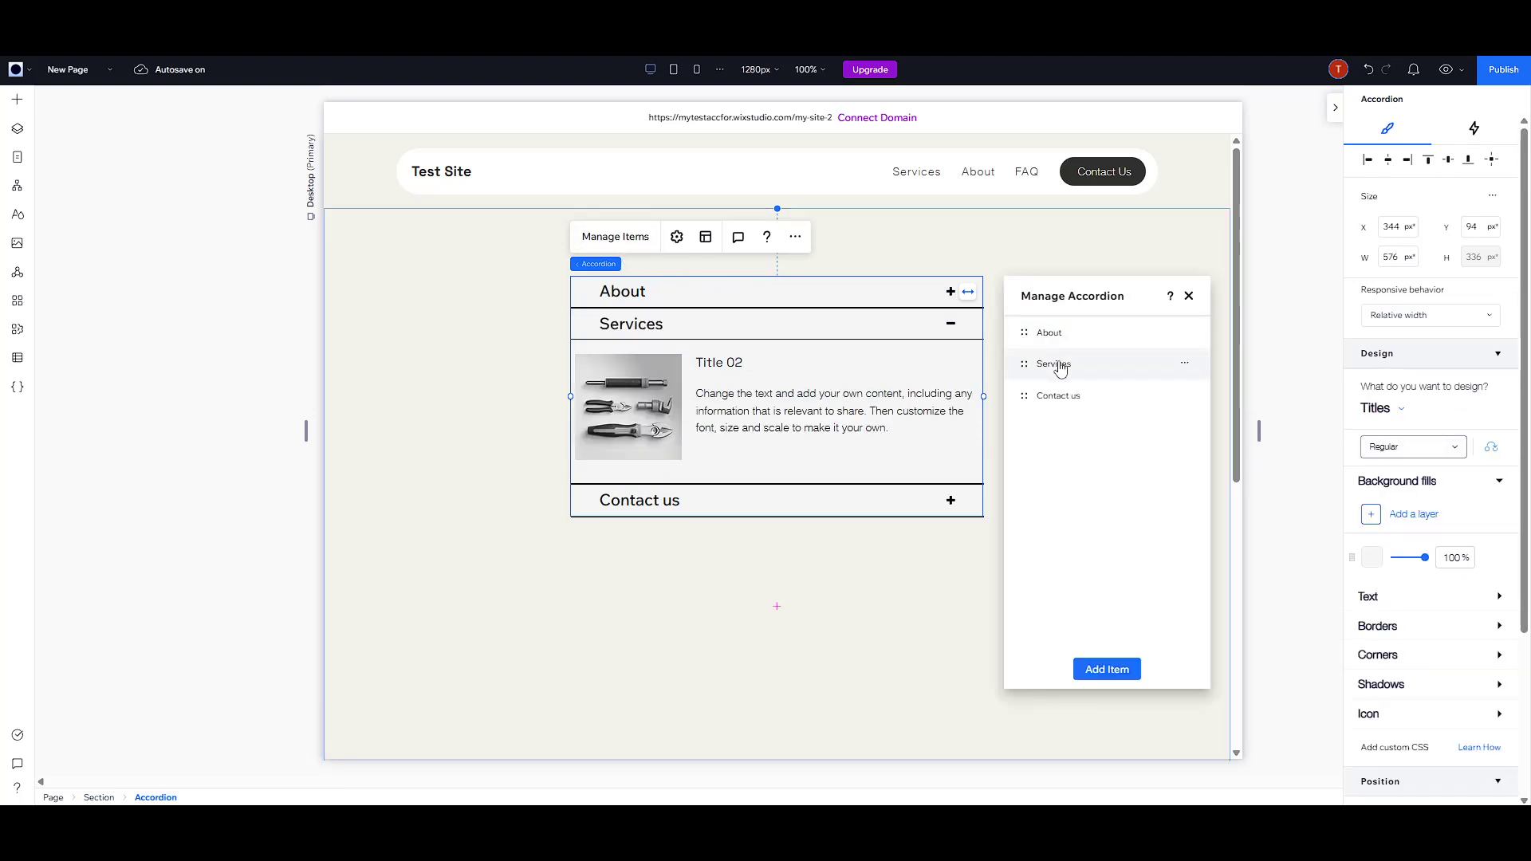
pyautogui.click(1080, 394)
pyautogui.click(1076, 364)
pyautogui.click(1073, 335)
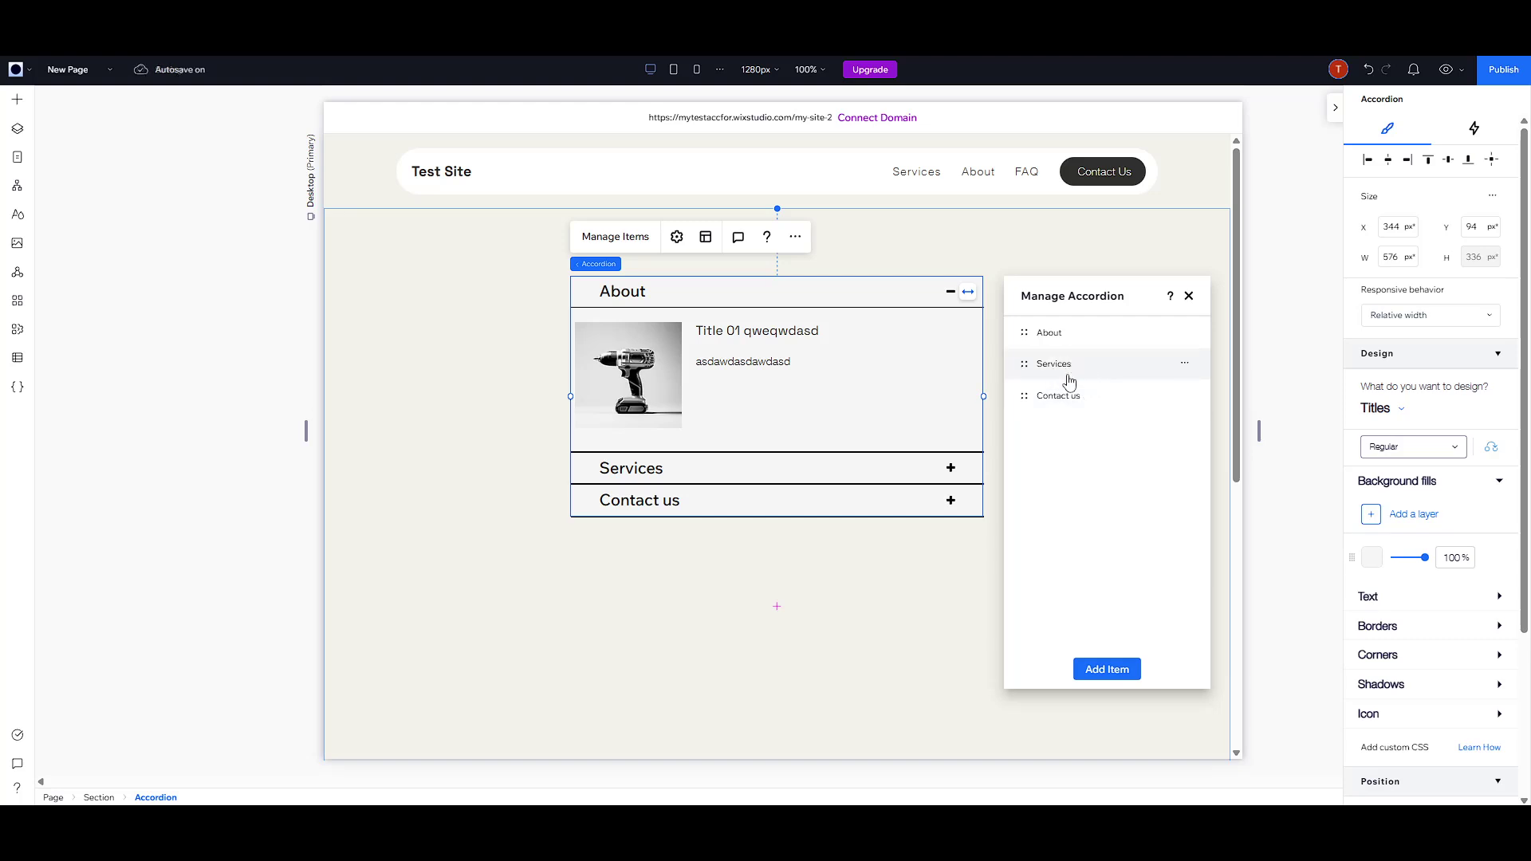
pyautogui.click(1083, 400)
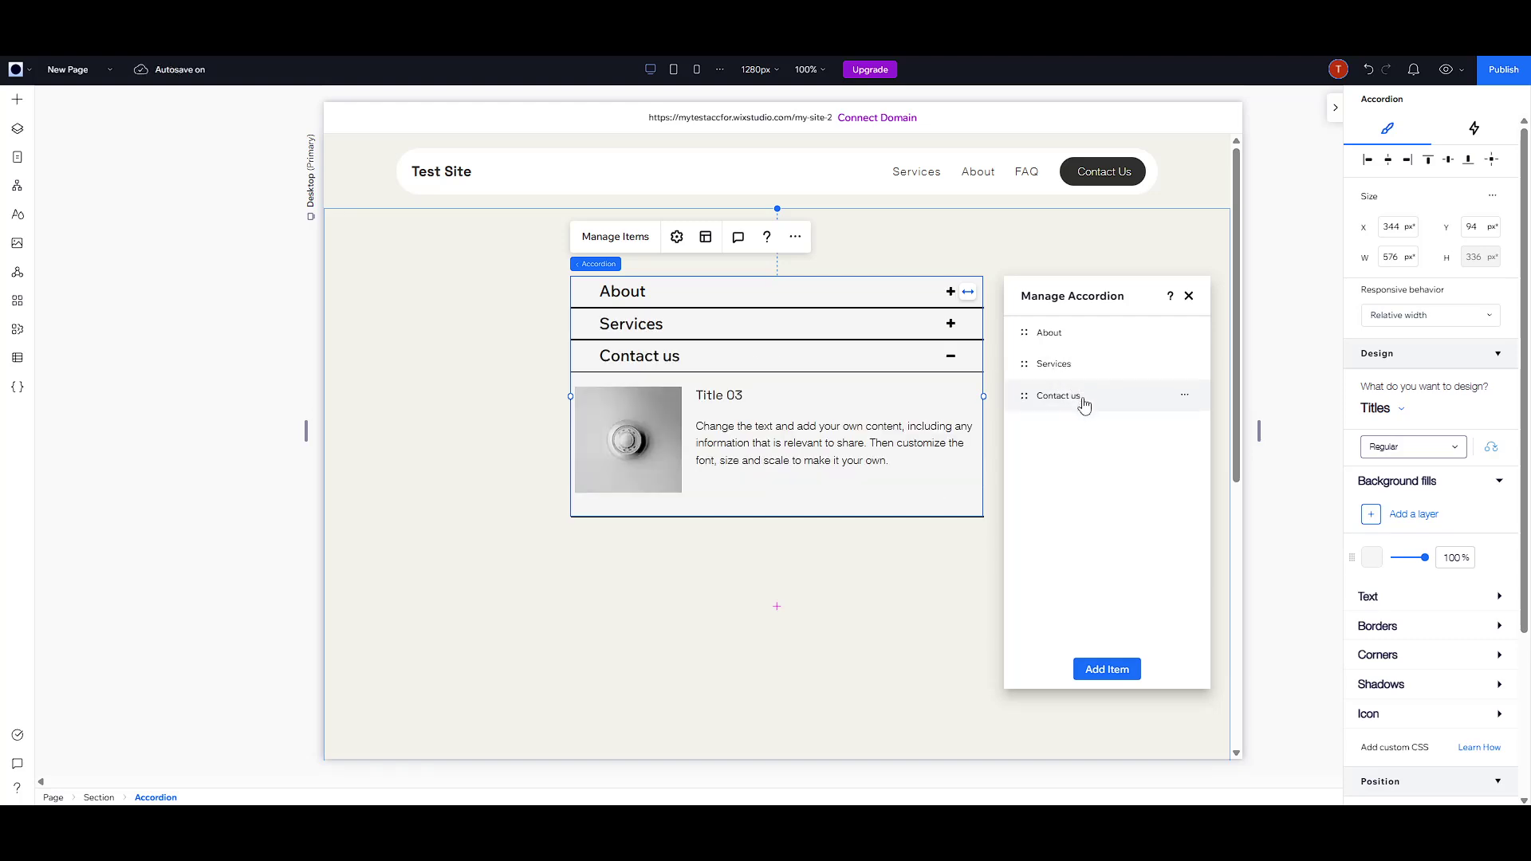
pyautogui.click(1065, 335)
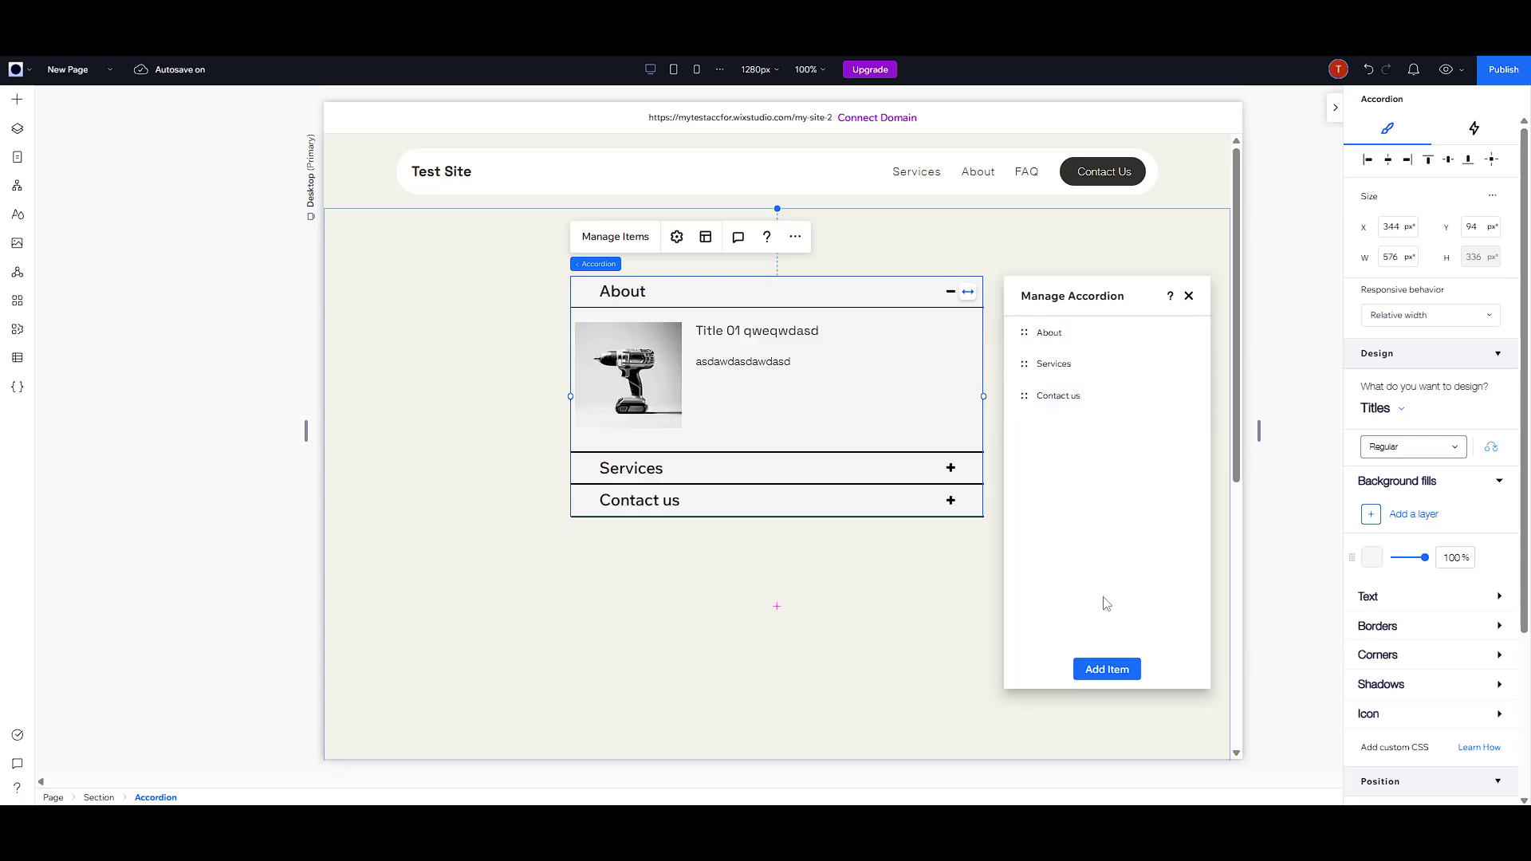
# Step: Add a new item to the end of the accordion
pyautogui.click(1115, 668)
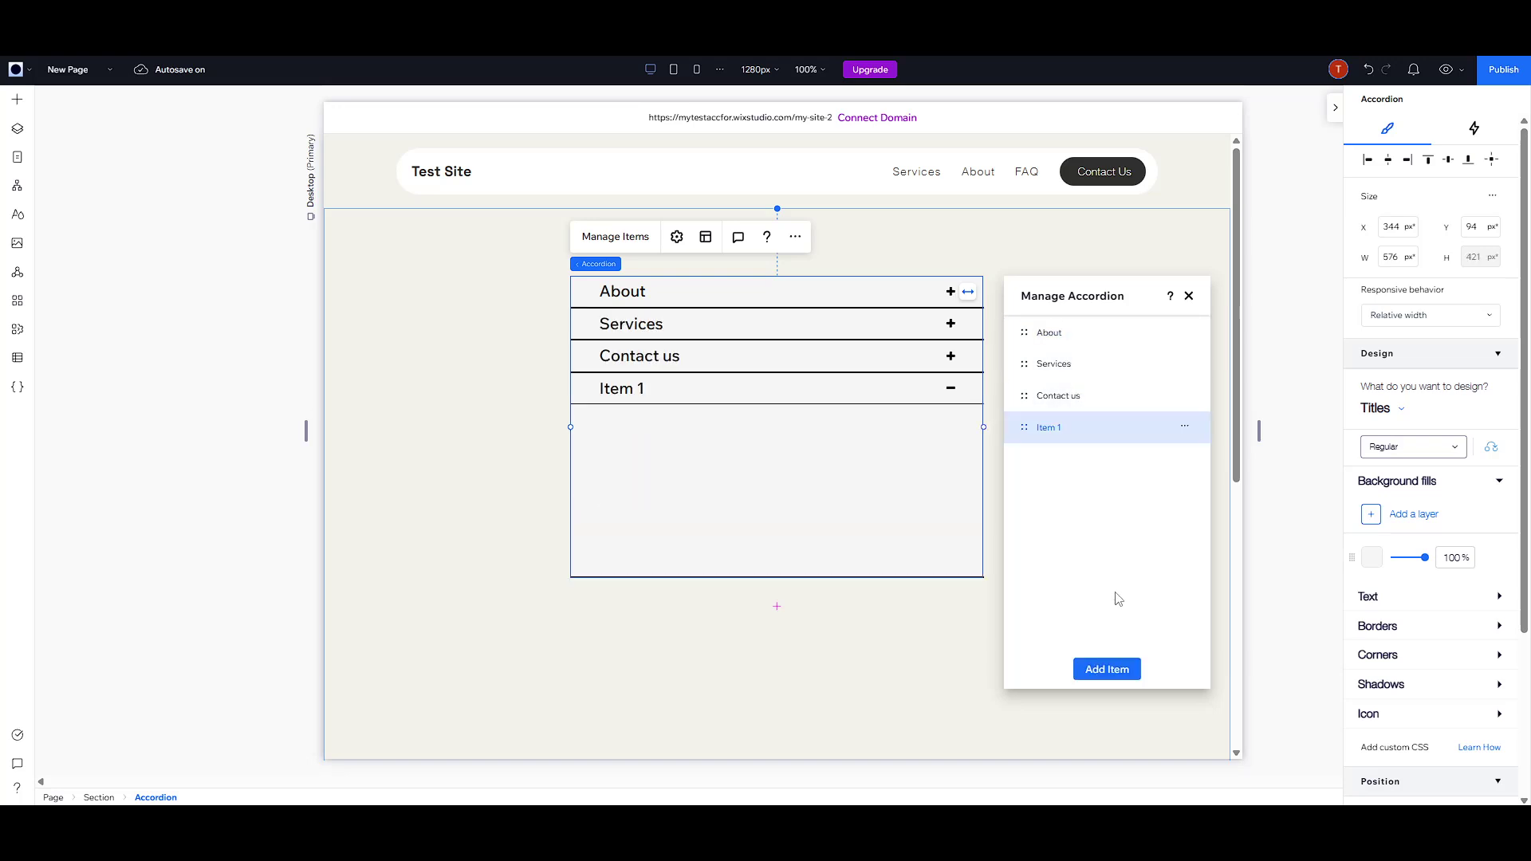
pyautogui.click(786, 389)
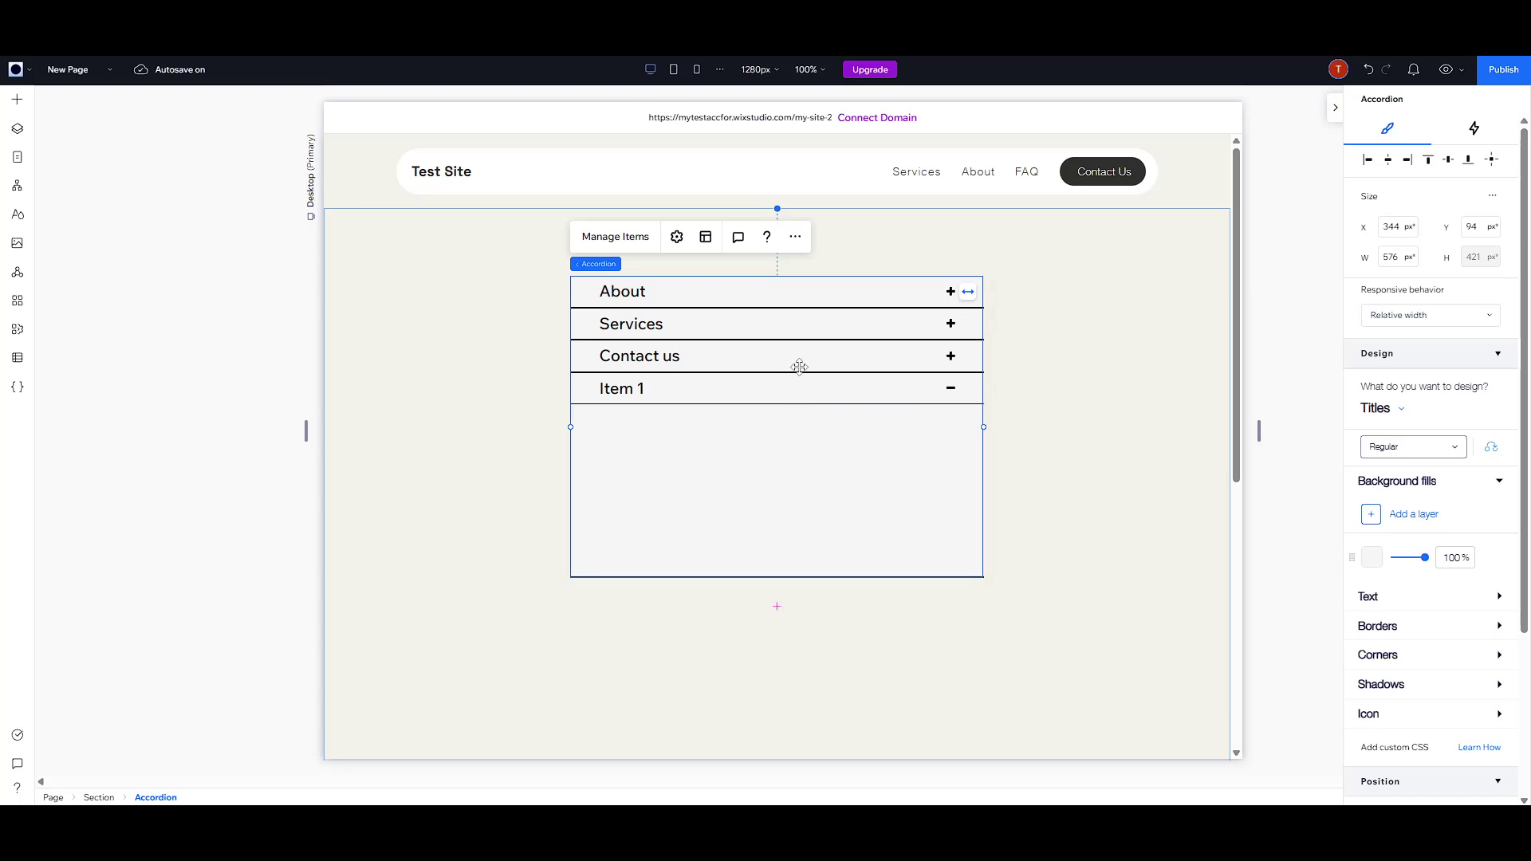
pyautogui.click(1049, 417)
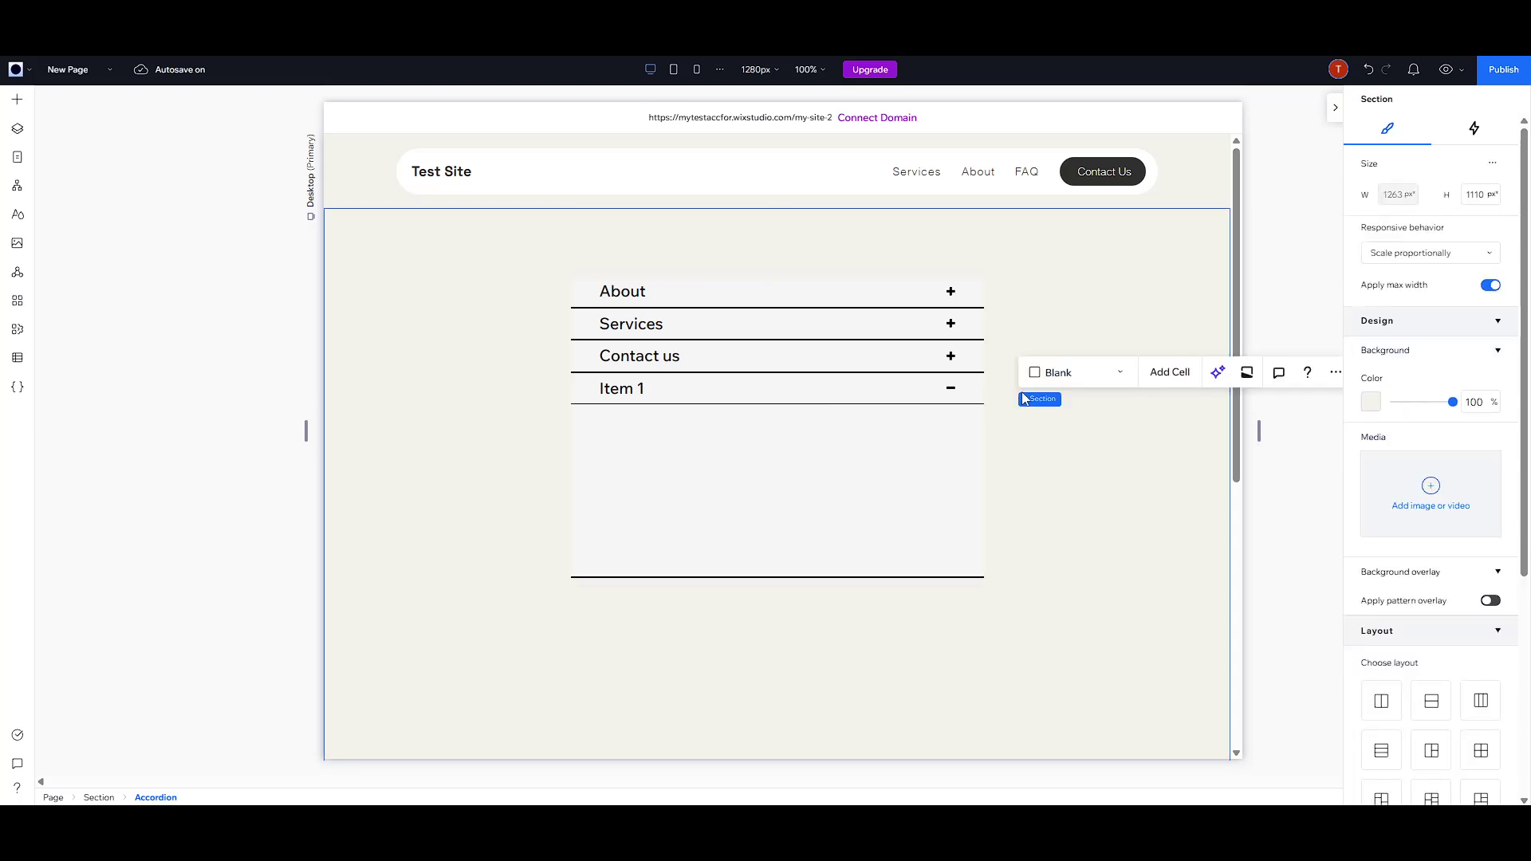
# Step: Try the Arrow icon and the Left icon position in the accordion's layout, restoring Plus and Right
pyautogui.click(803, 378)
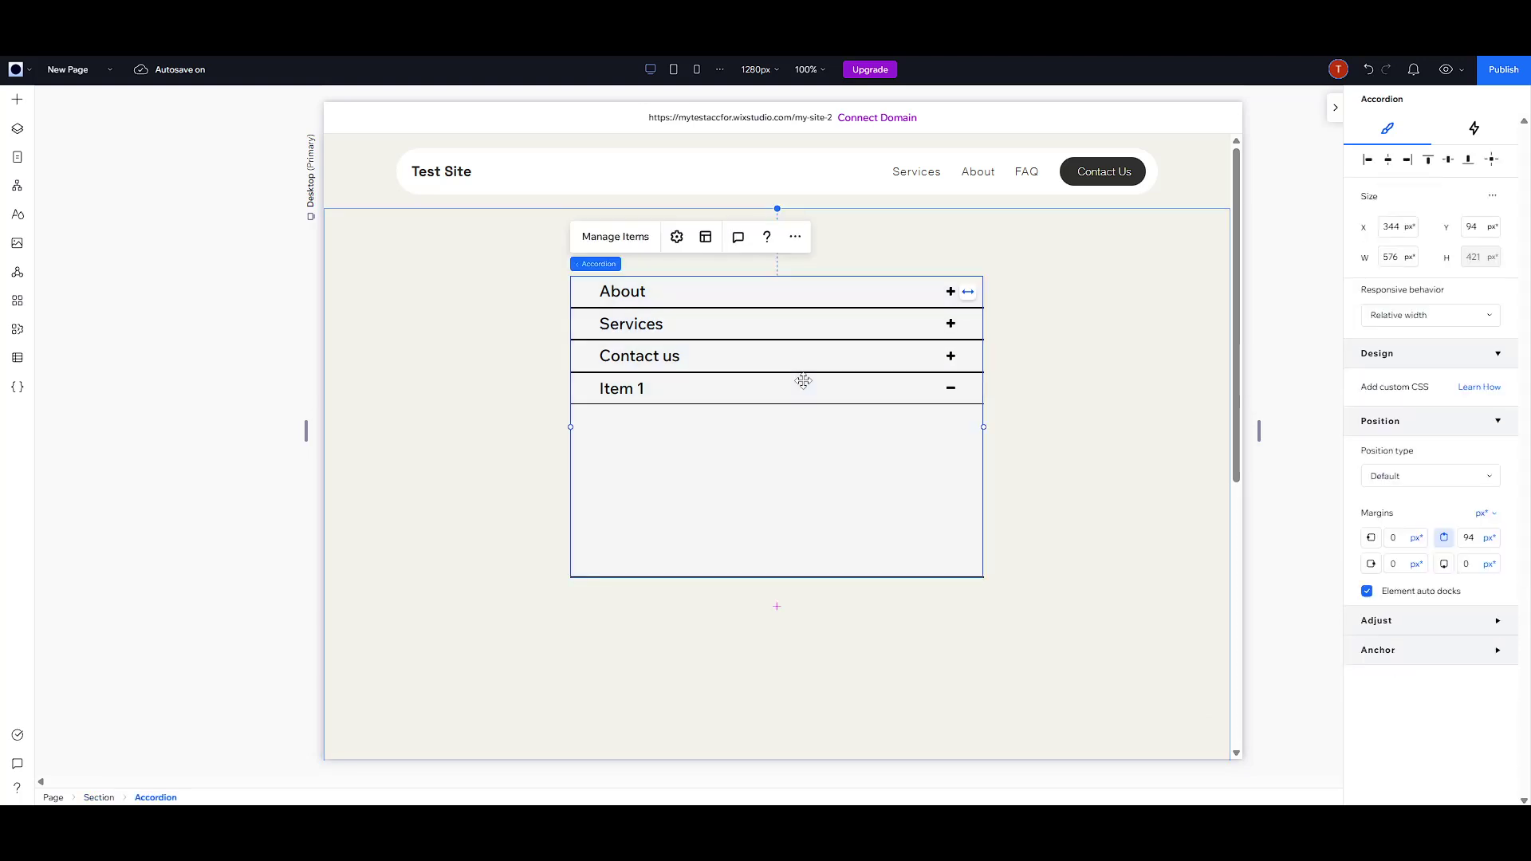
pyautogui.click(678, 237)
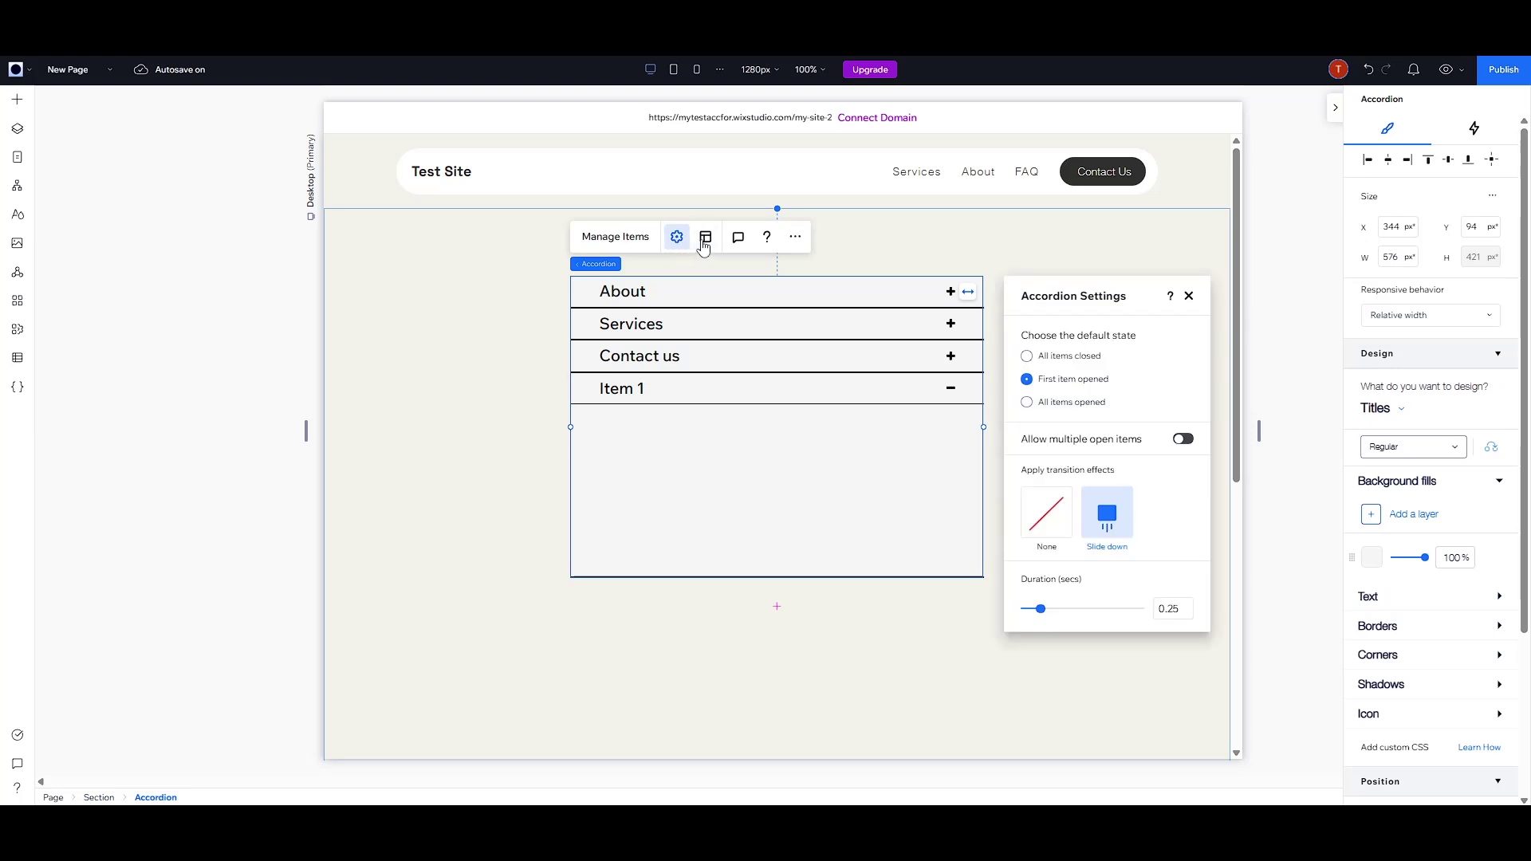
pyautogui.click(705, 239)
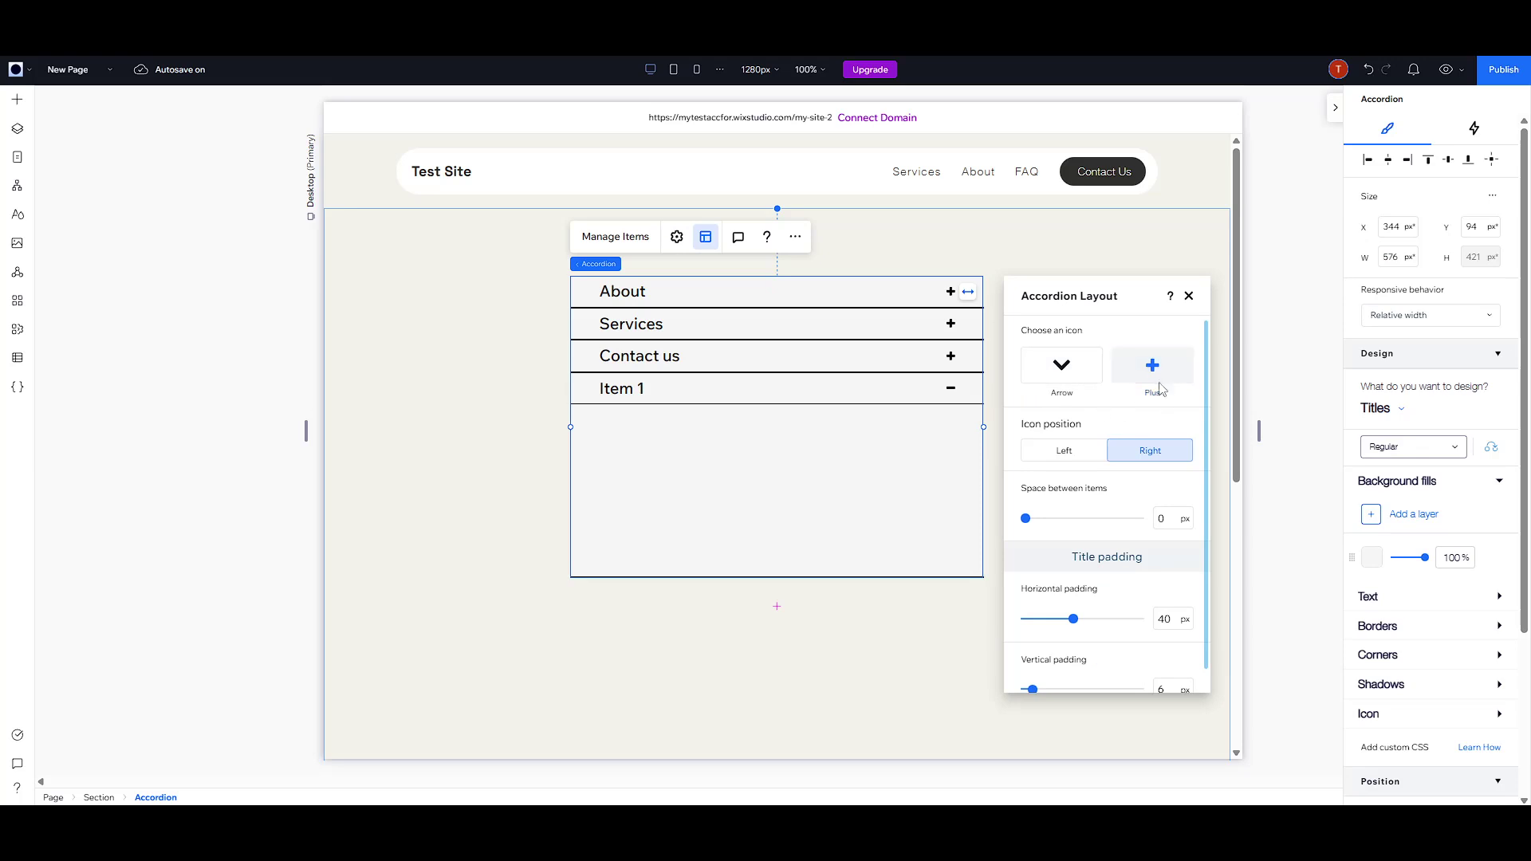
pyautogui.click(1073, 381)
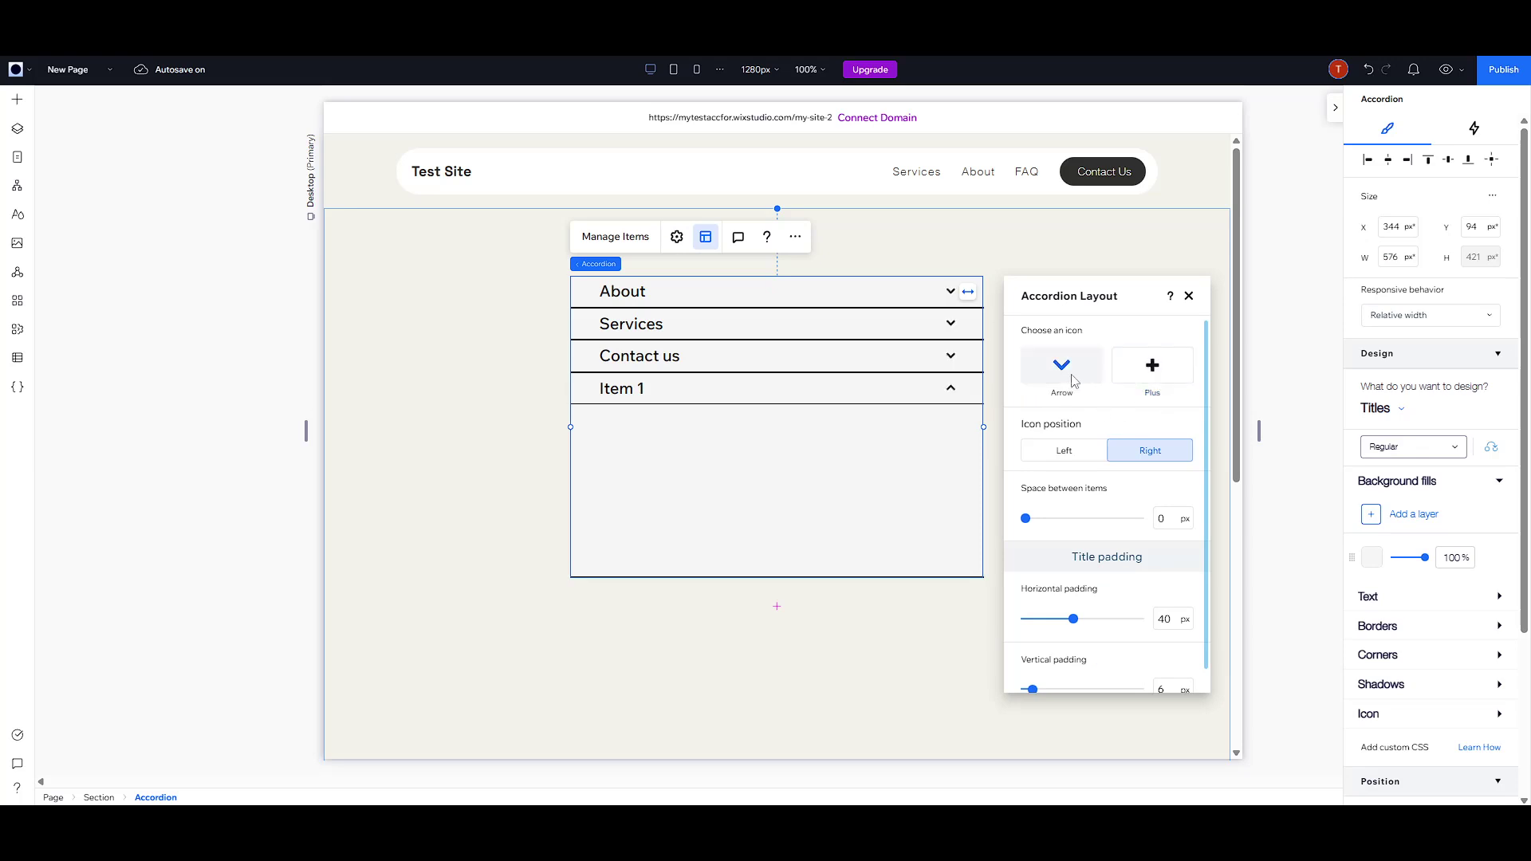
pyautogui.click(1141, 379)
pyautogui.scroll(-1, 1125, 406)
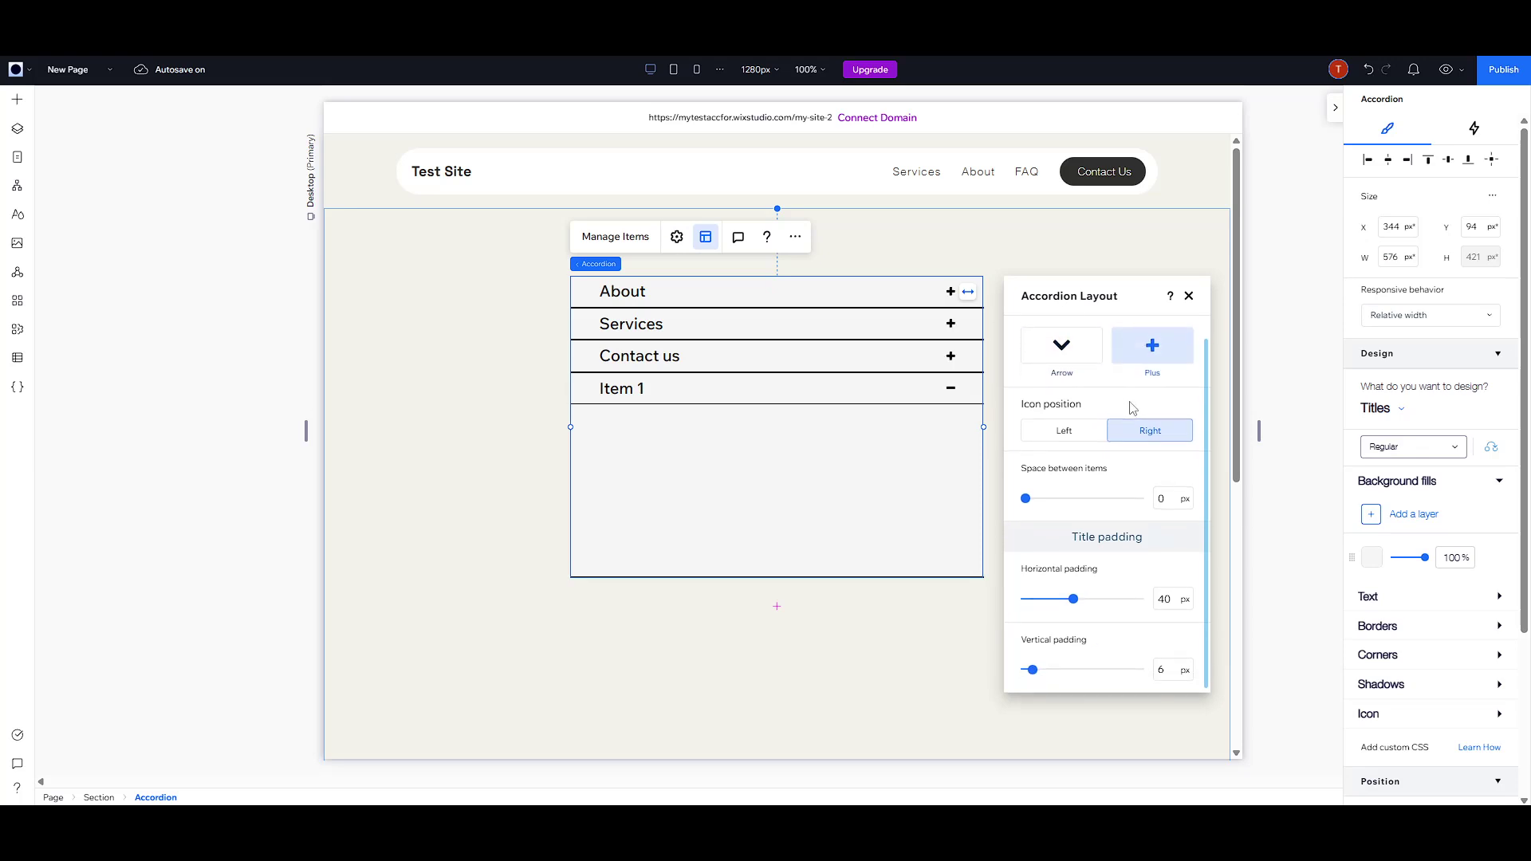
pyautogui.click(1076, 431)
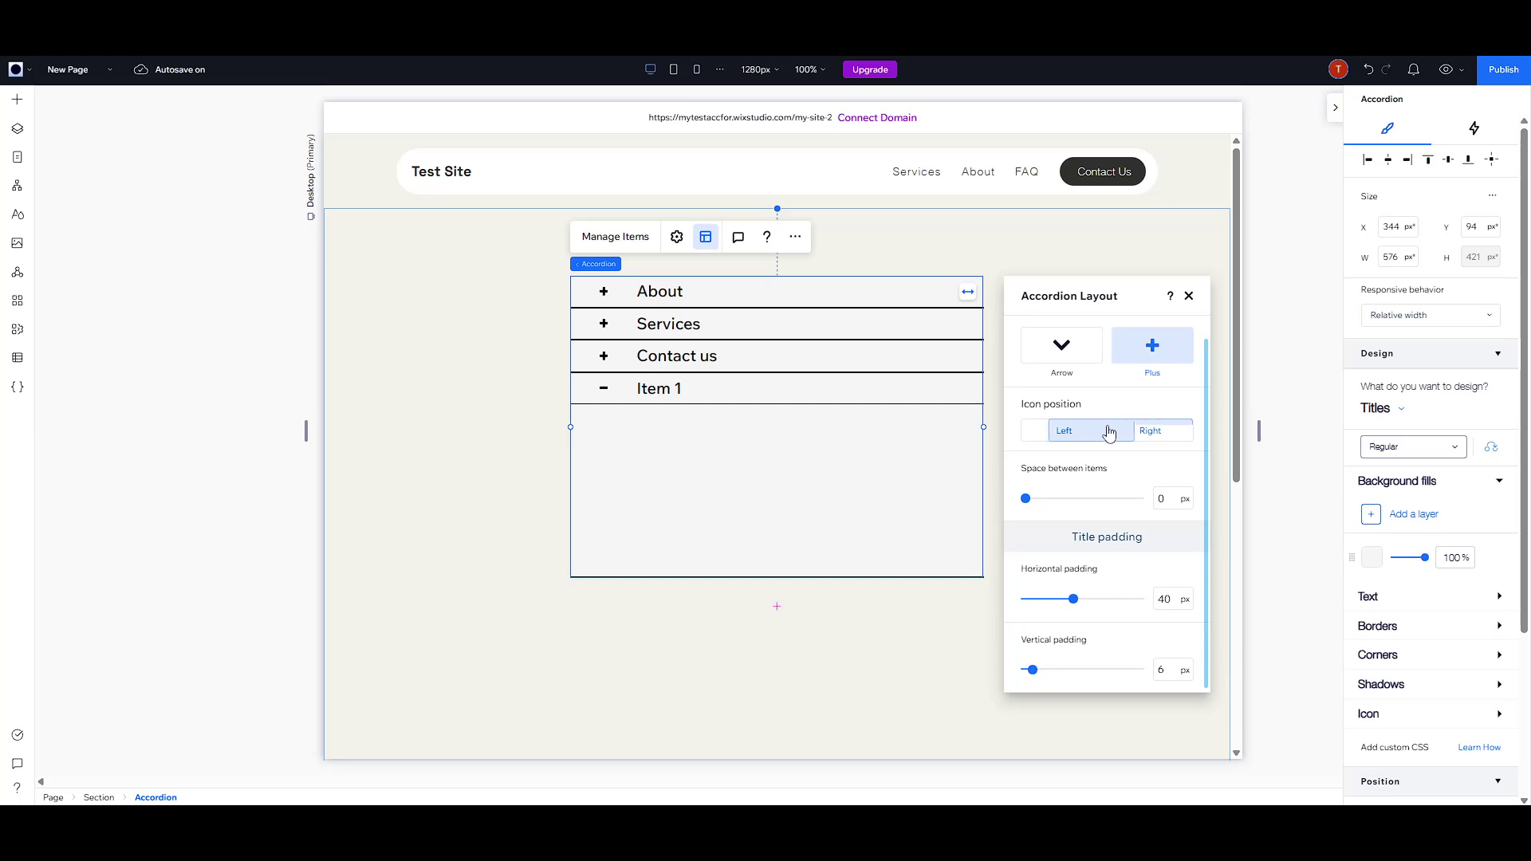
pyautogui.click(1152, 431)
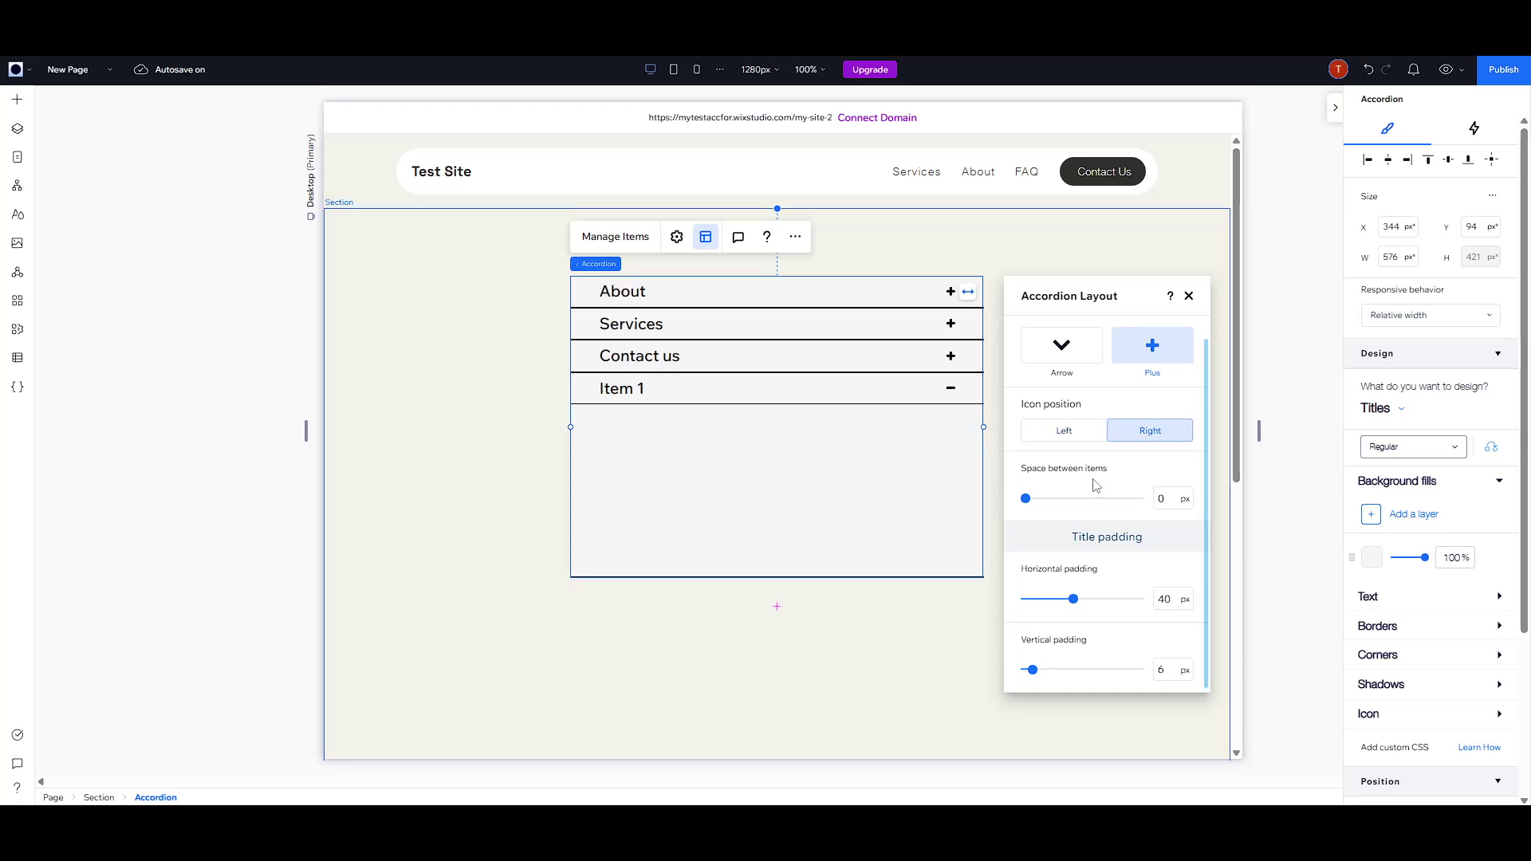